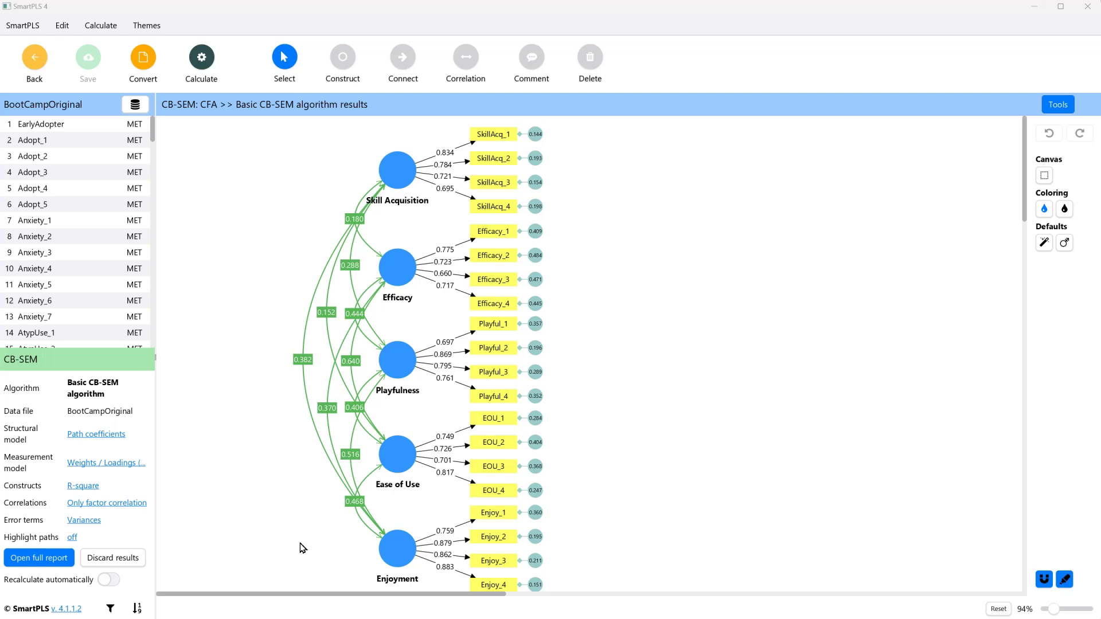
- Open the BootCampOriginal data file and show its Data groups, including Early (193) and Late (188)
click(36, 64)
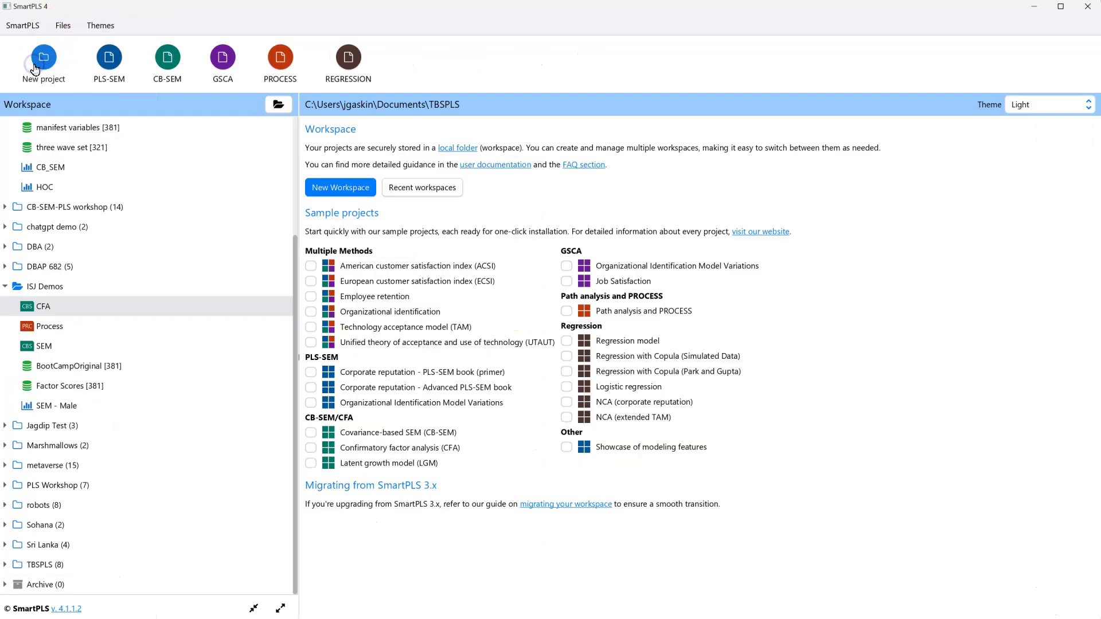
double_click(85, 367)
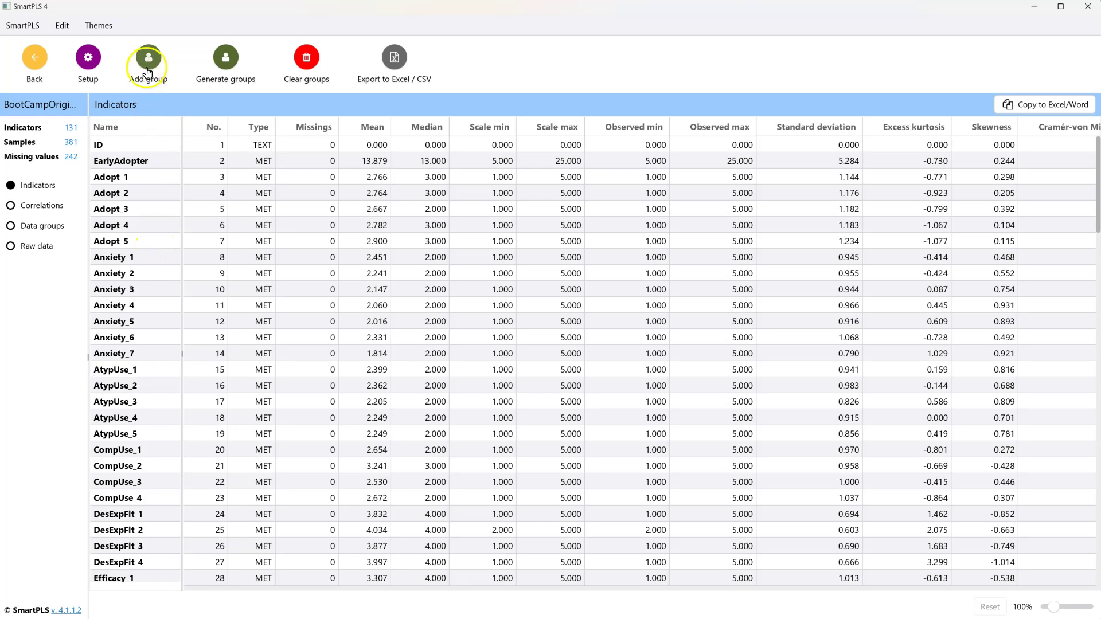
click(226, 57)
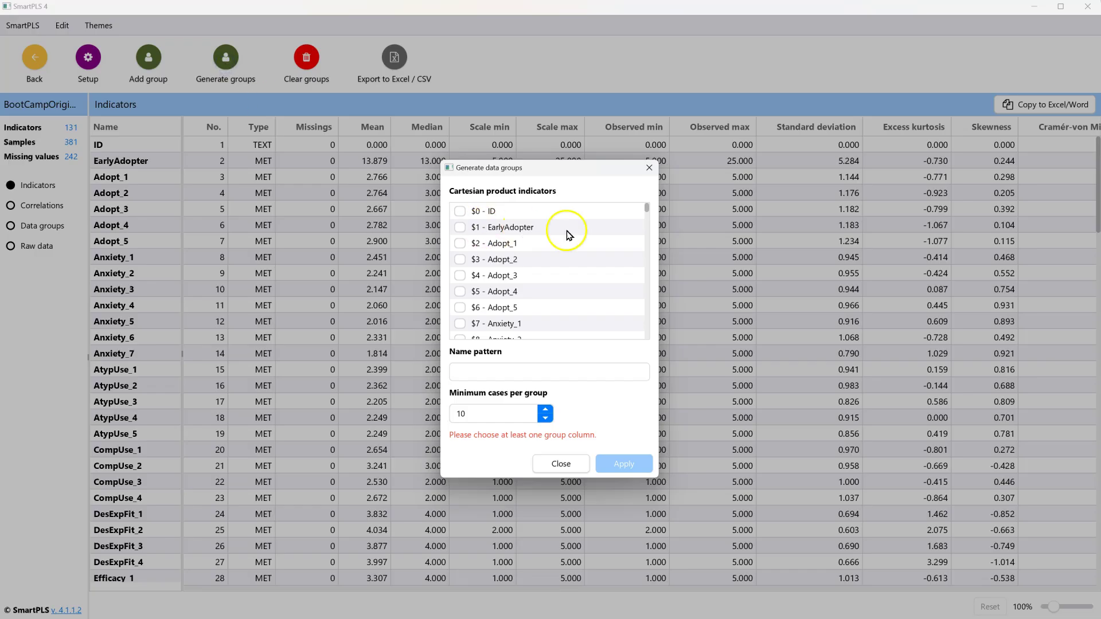
click(560, 463)
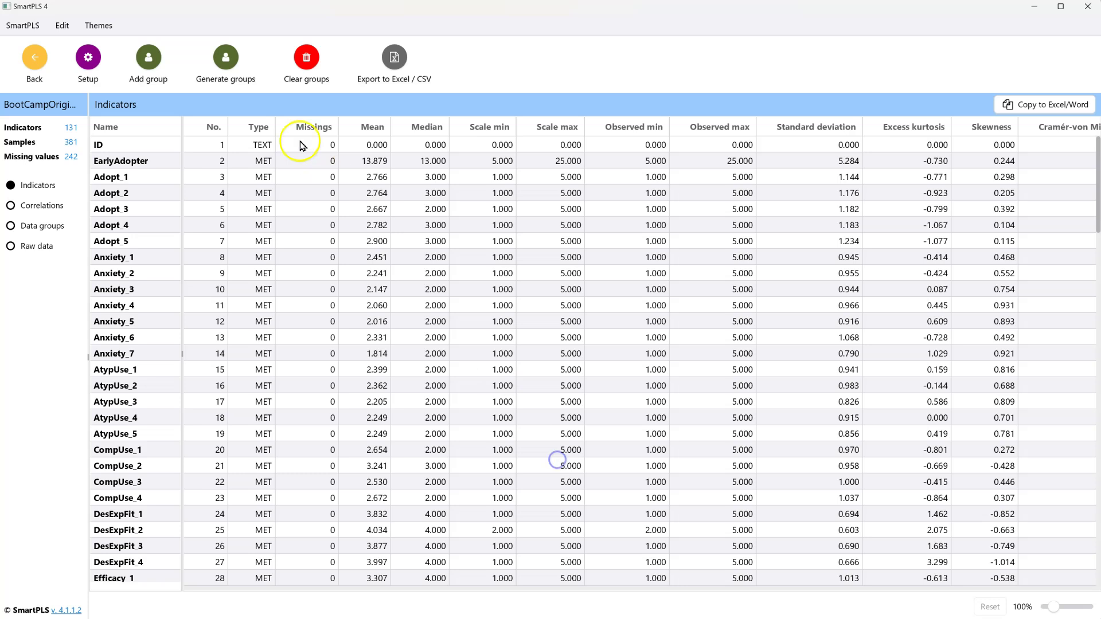
click(37, 227)
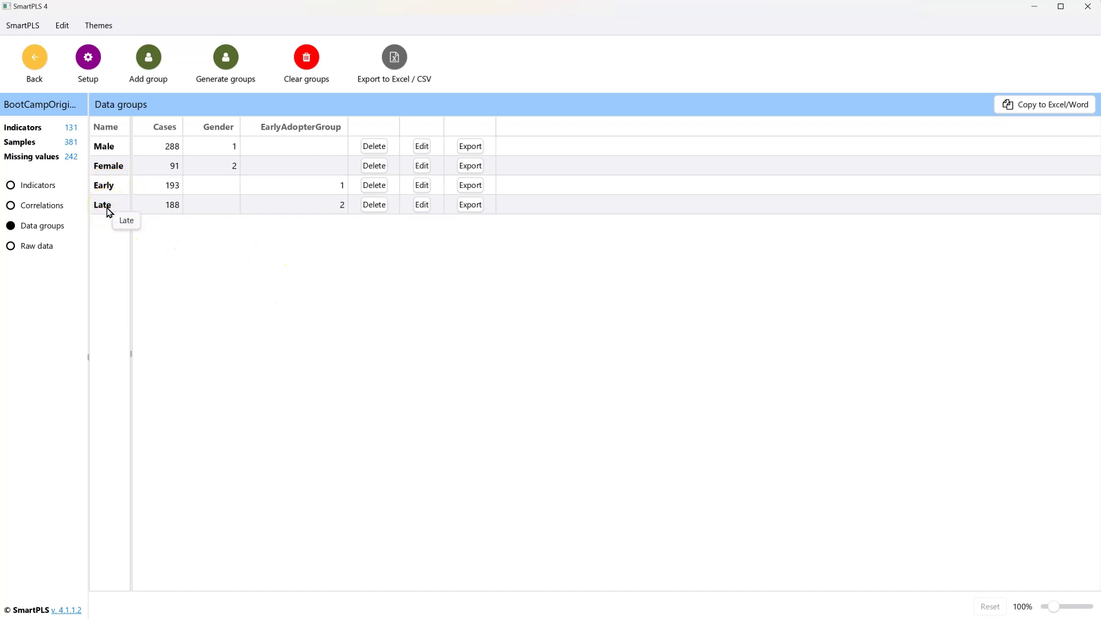
click(86, 154)
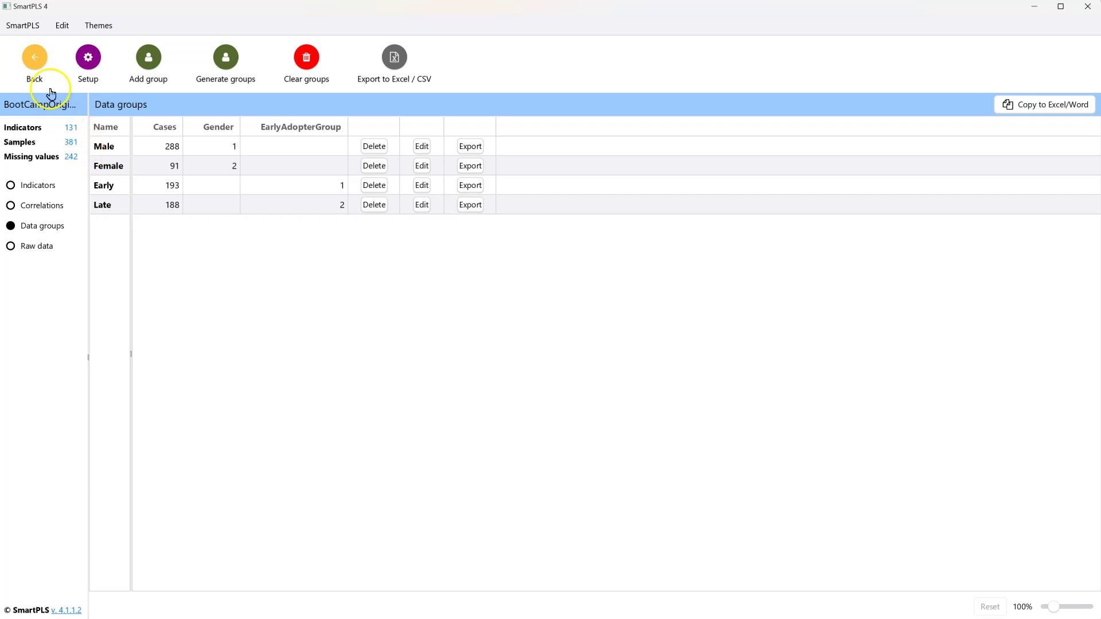
- Open the CFA model and run Basic CB-SEM with Base data set unchecked and Early and Late checked
click(37, 72)
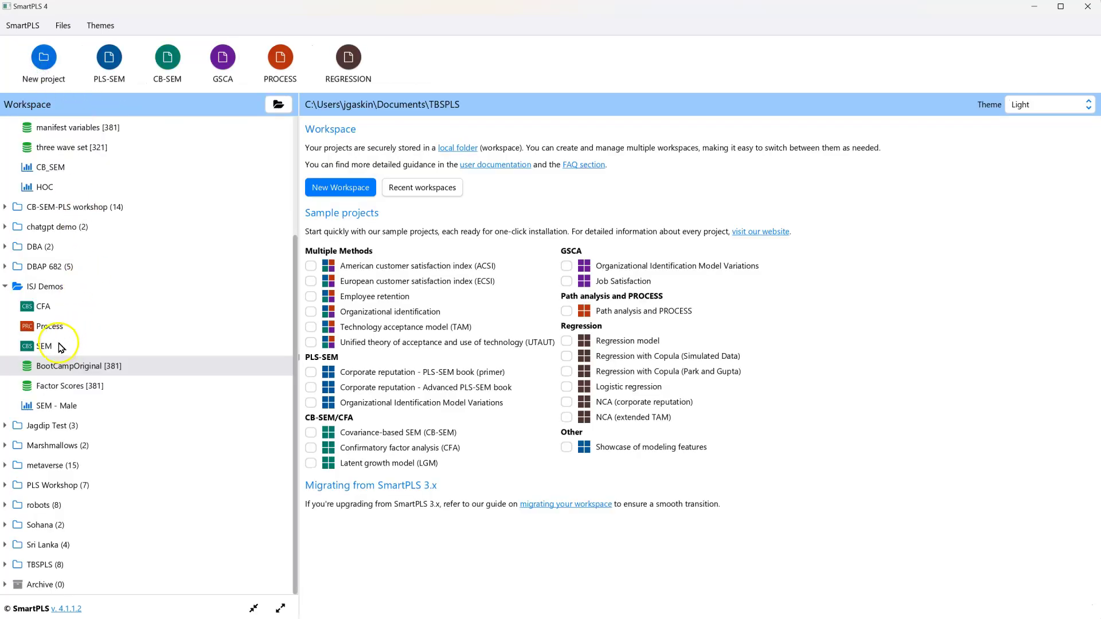
double_click(54, 306)
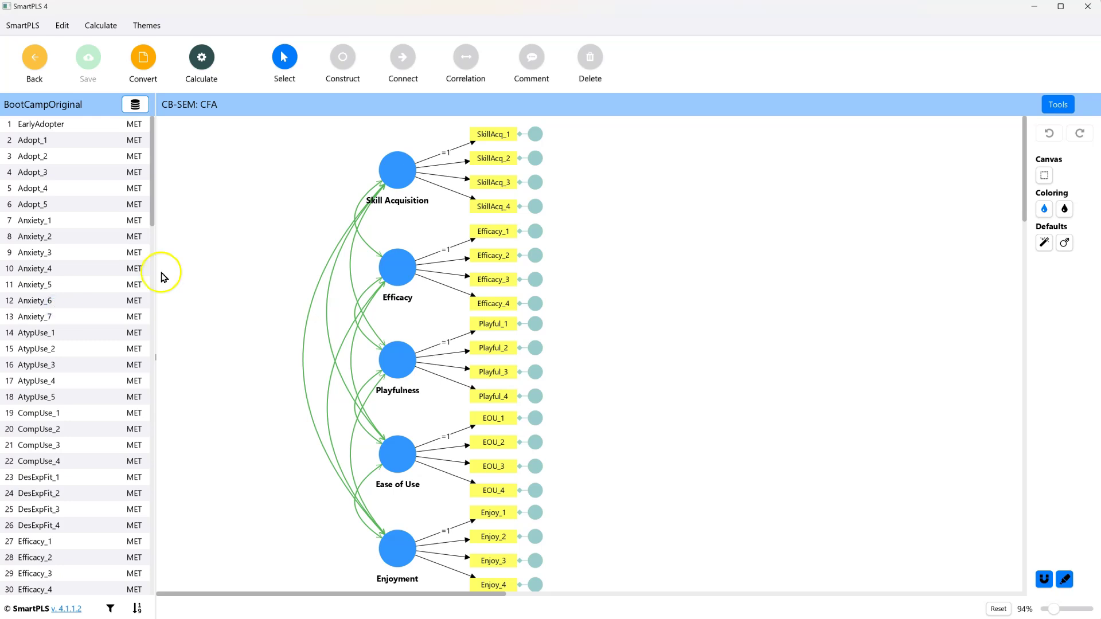
click(197, 66)
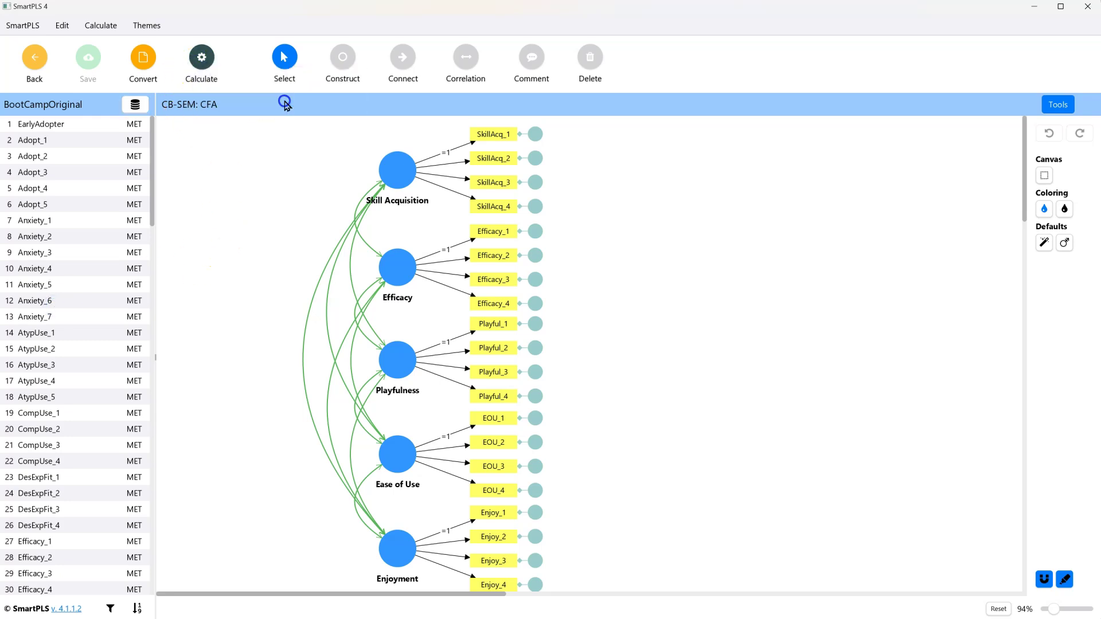
click(285, 105)
click(498, 223)
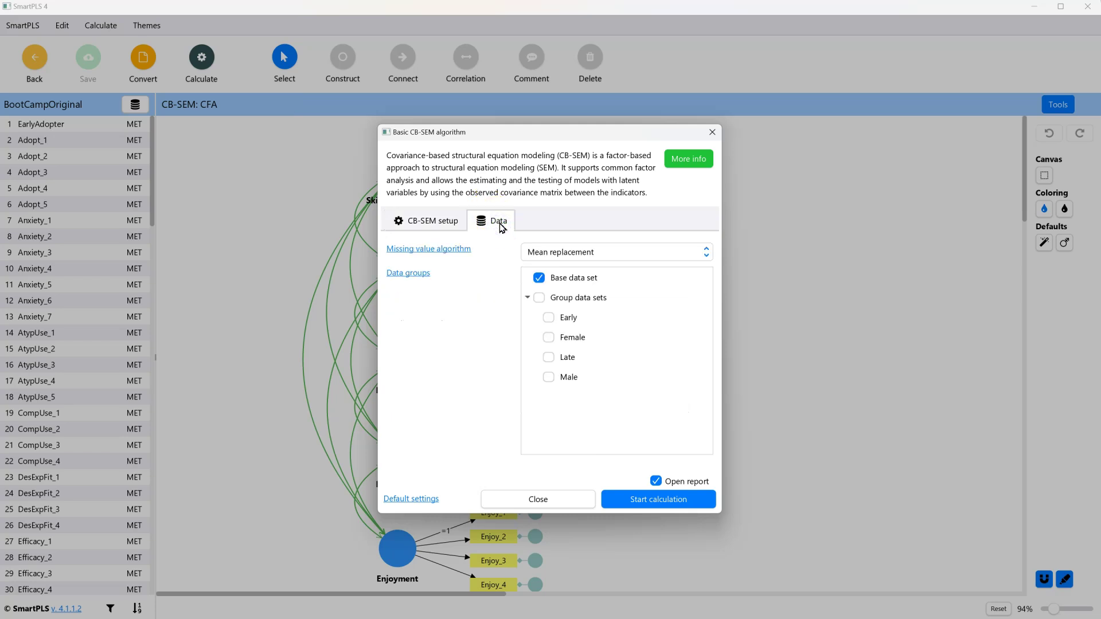
click(542, 282)
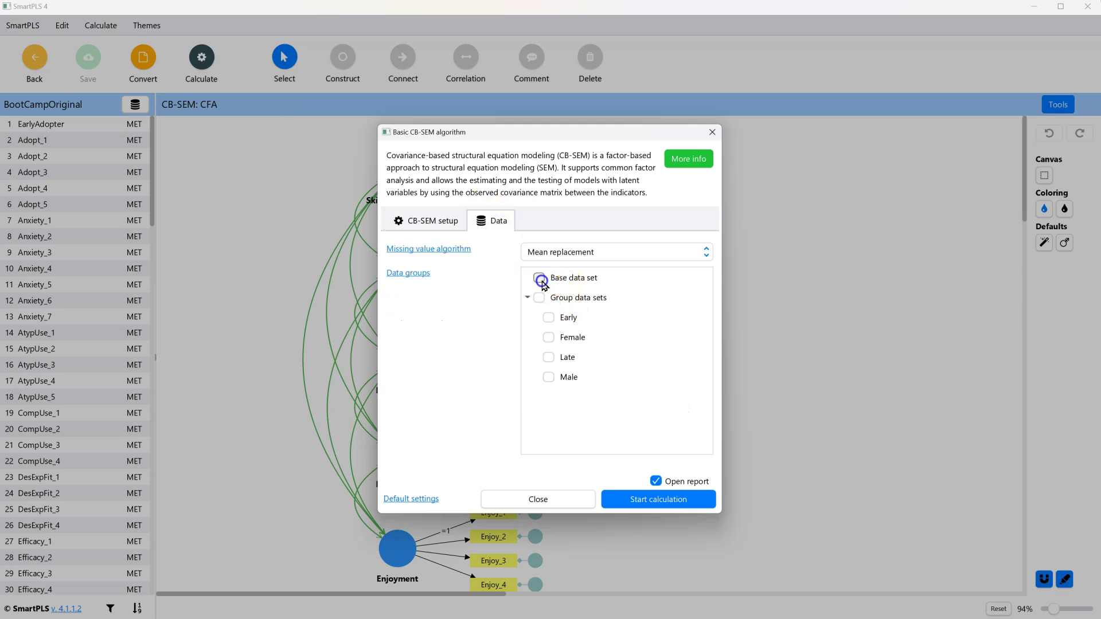
click(548, 317)
click(551, 357)
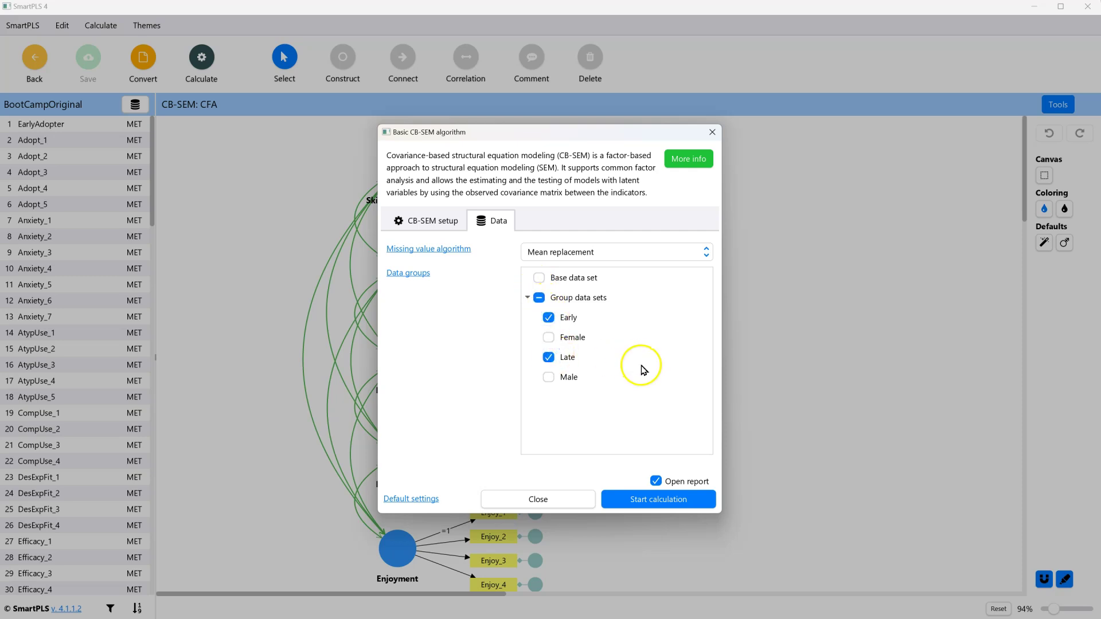
click(658, 498)
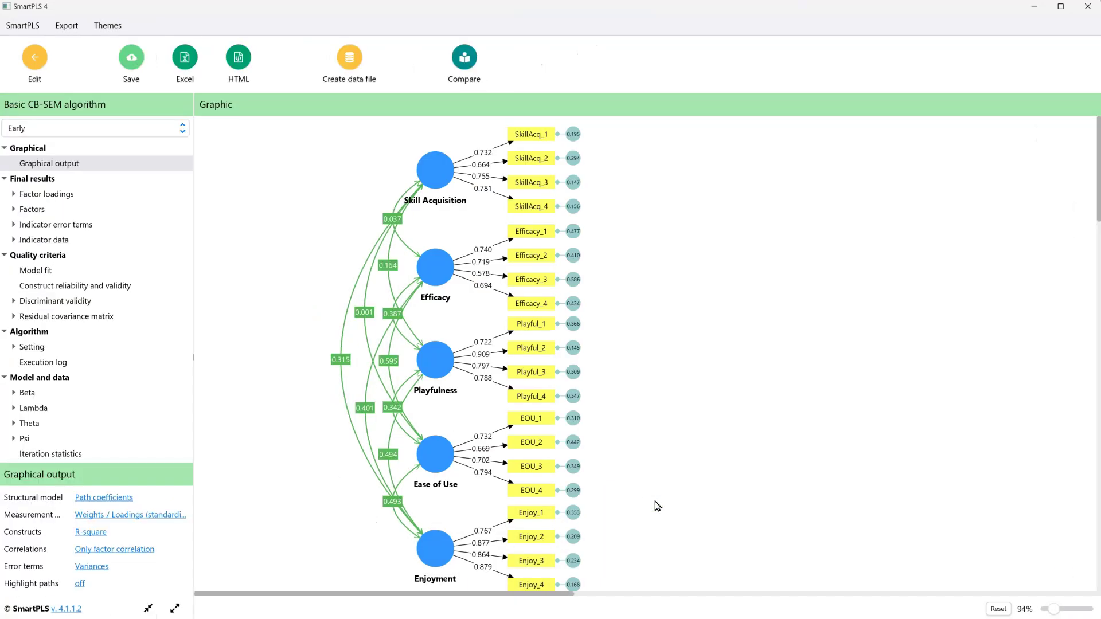
- Compare Model fit for Early, then Late (chi-square 338.327, RMSEA 0.077, SRMR 0.062, CFI 0.911)
click(379, 332)
click(93, 270)
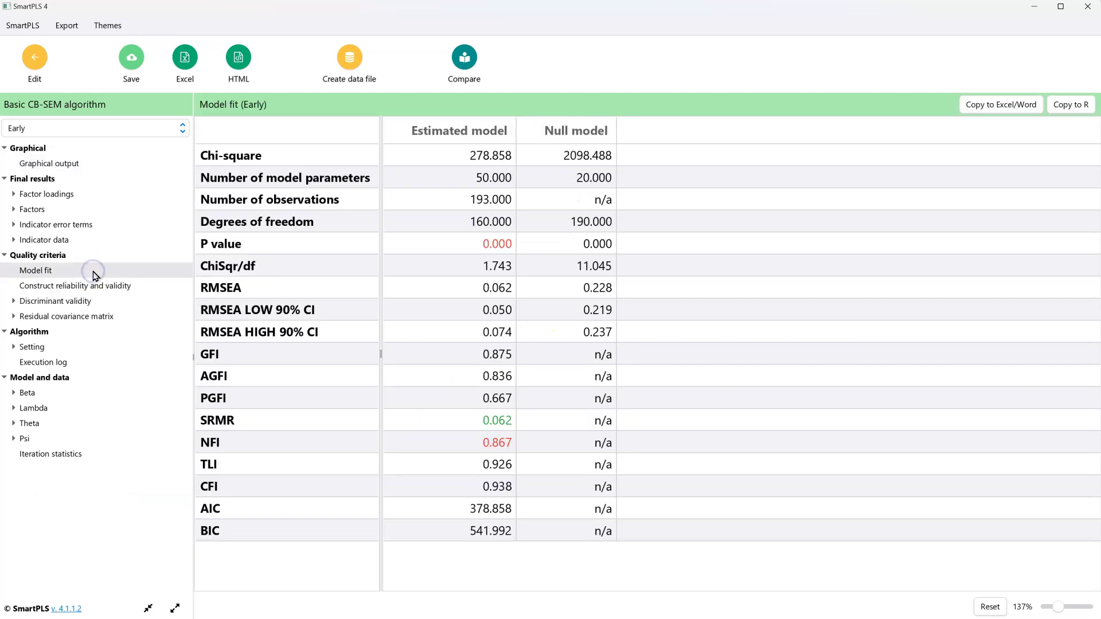
click(84, 199)
click(133, 129)
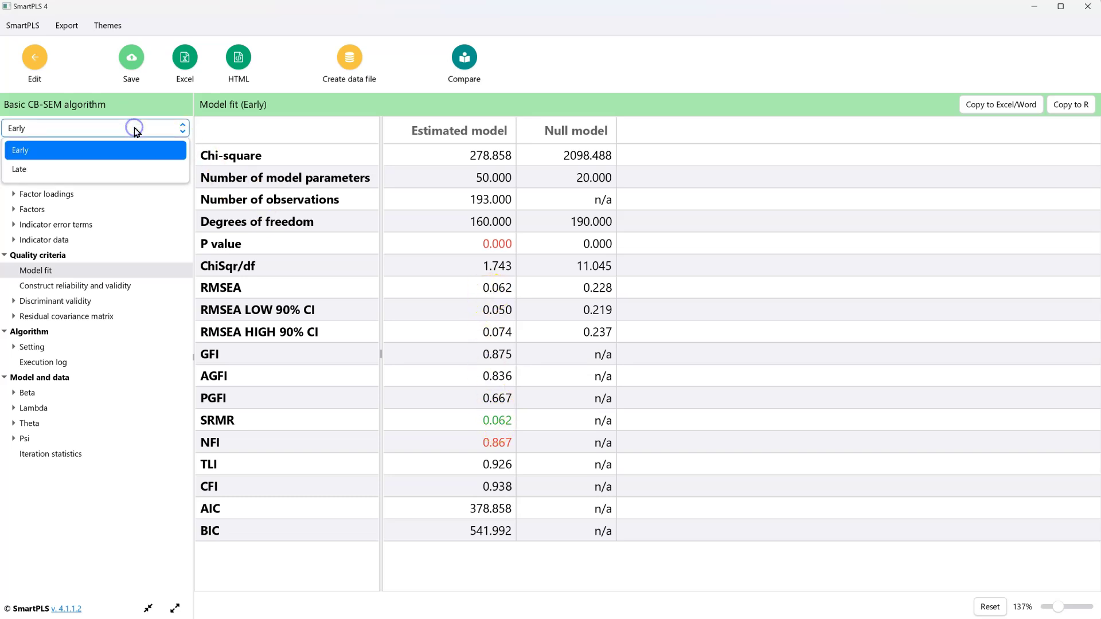
click(116, 168)
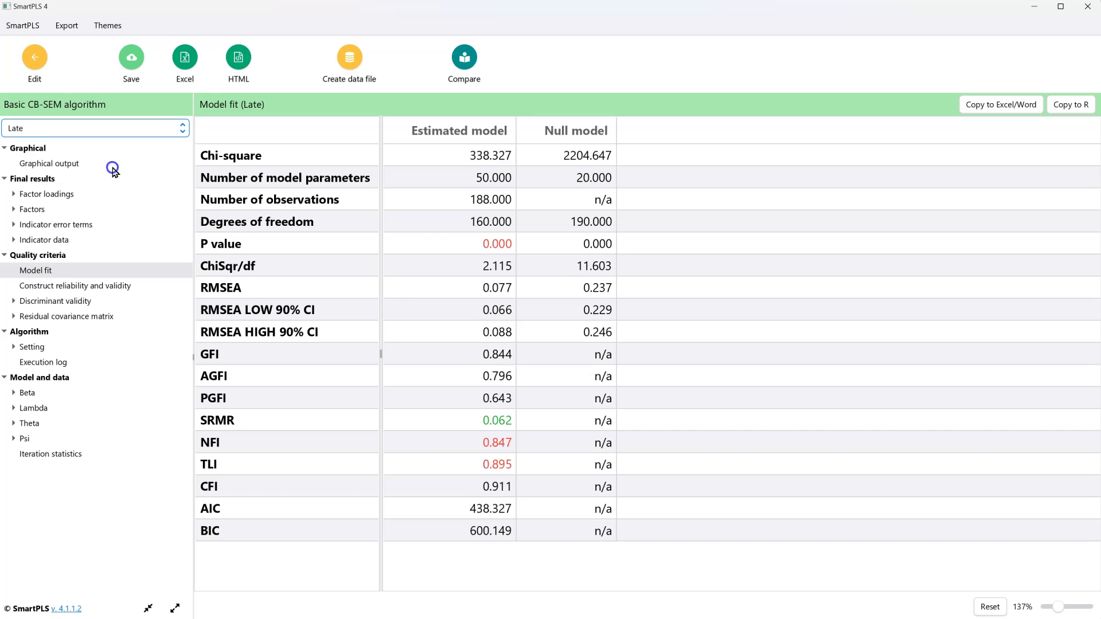
- Free the SkillAcq_1 and Efficacy_1 loadings by clearing their constraint of 1
click(33, 67)
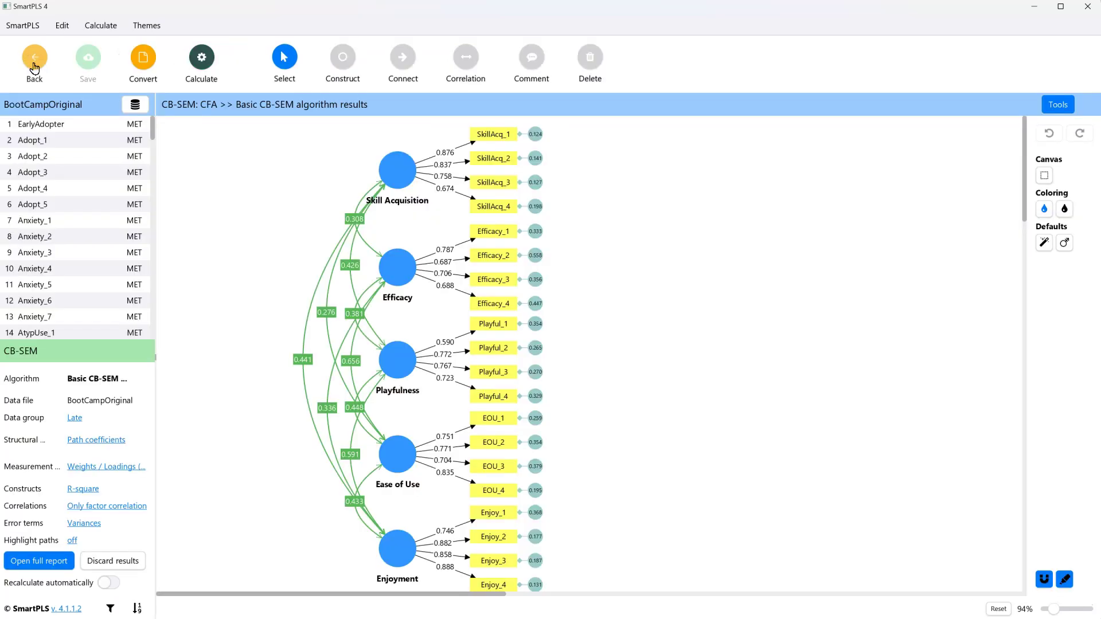
click(474, 145)
double_click(474, 145)
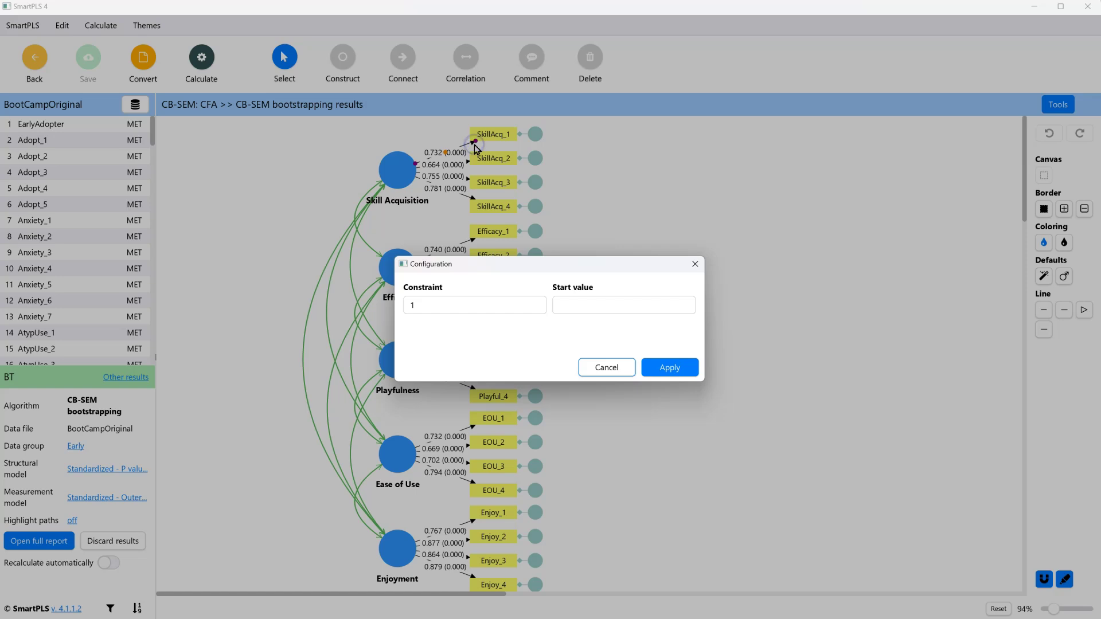
click(461, 310)
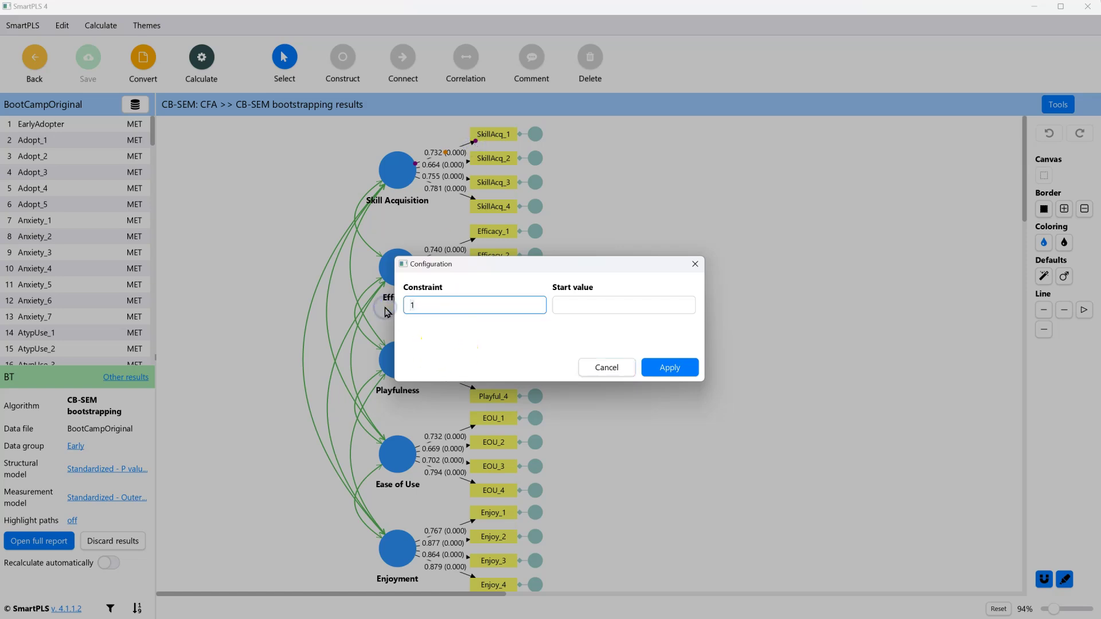
click(667, 367)
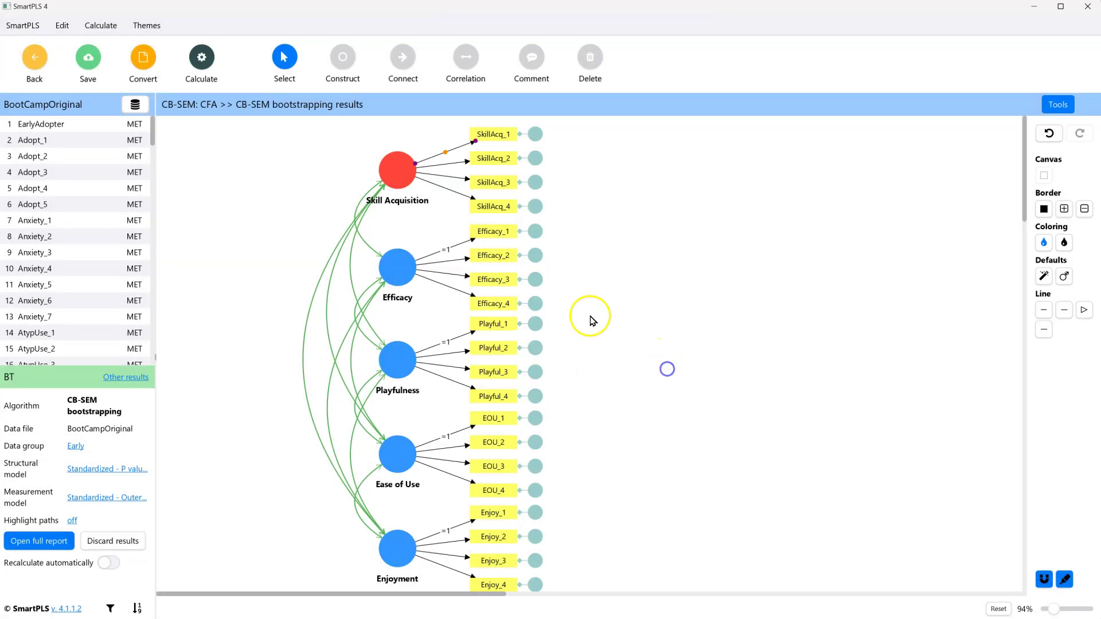
double_click(464, 242)
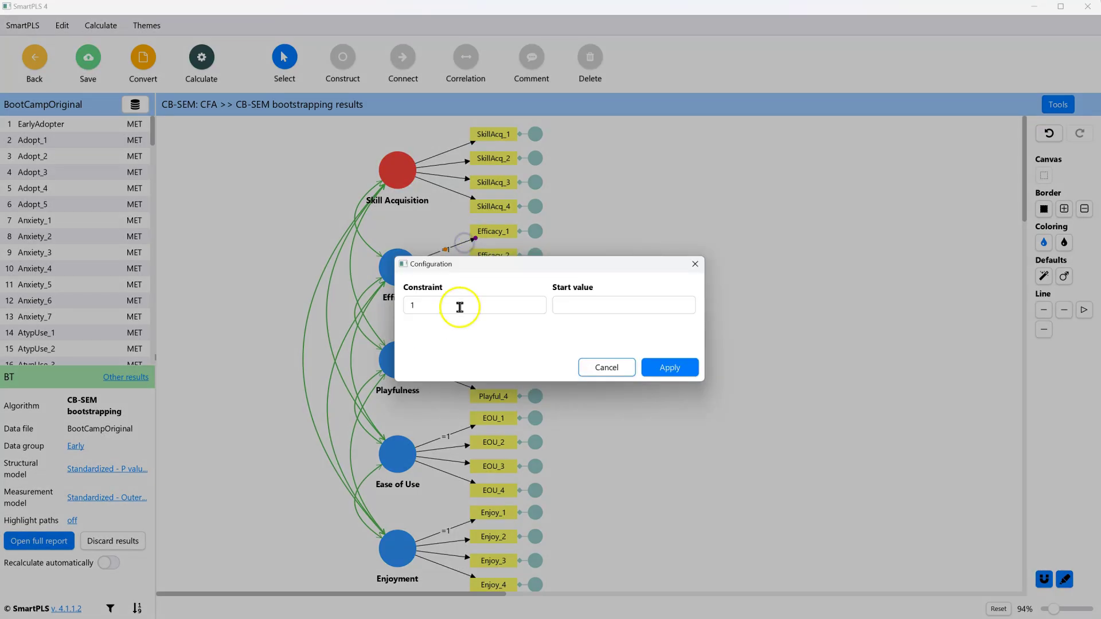
click(460, 307)
key(BackSpace)
click(670, 367)
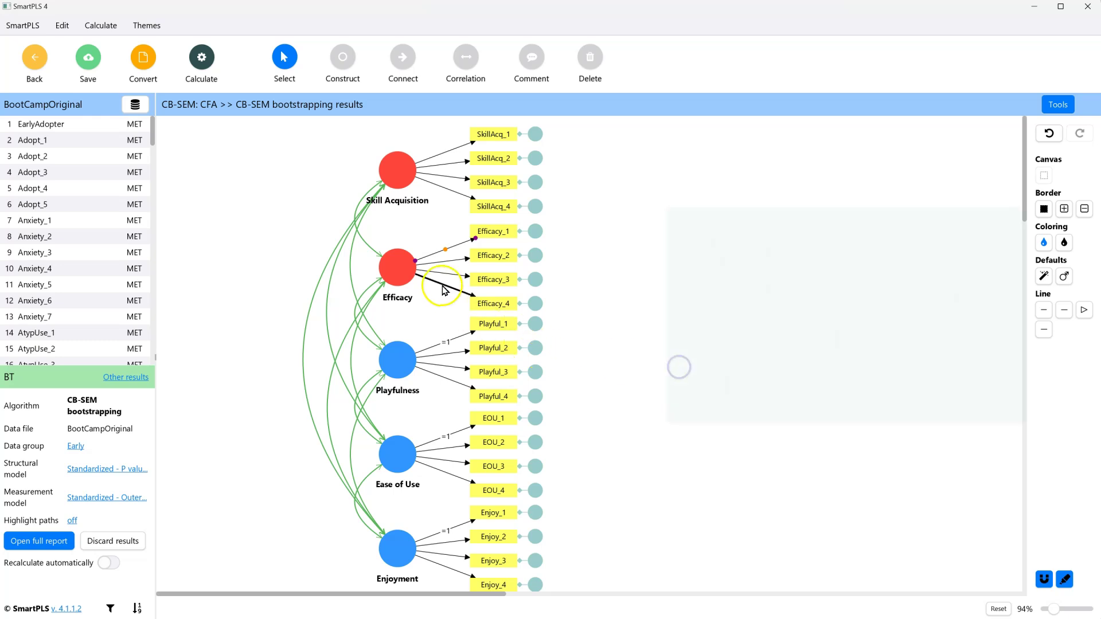
- Fix the variances of Skill Acquisition and Efficacy to 1
double_click(396, 171)
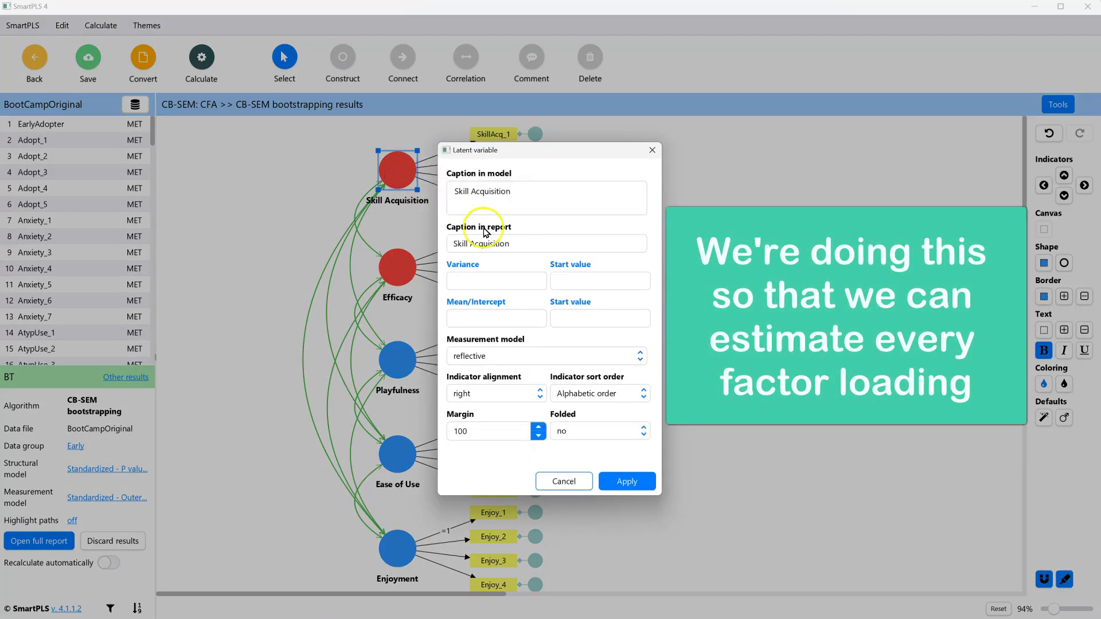
click(468, 282)
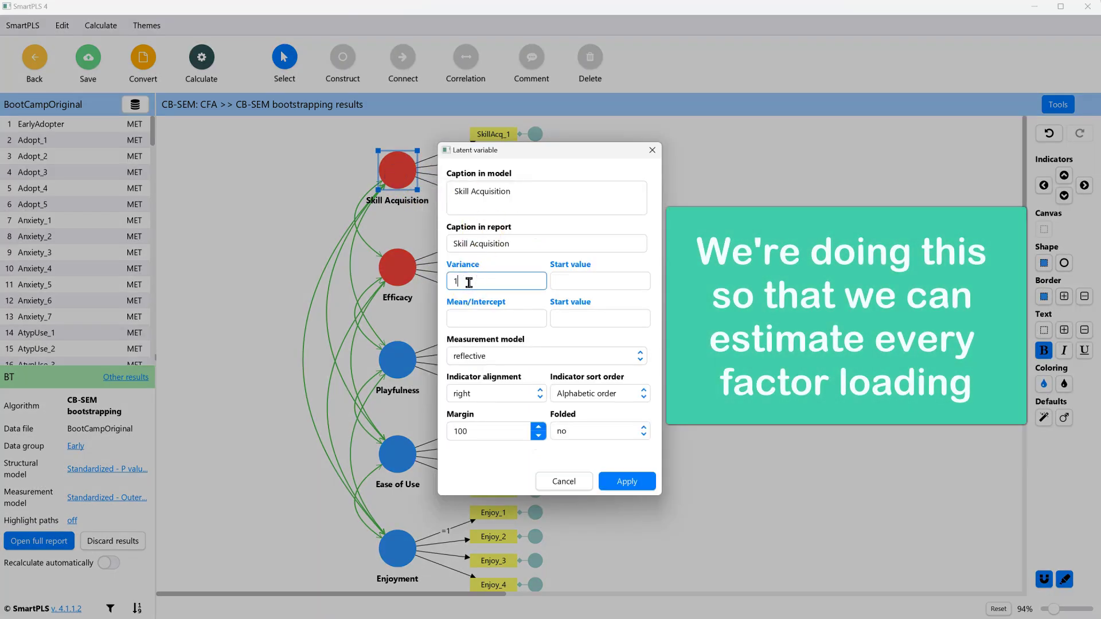
click(627, 481)
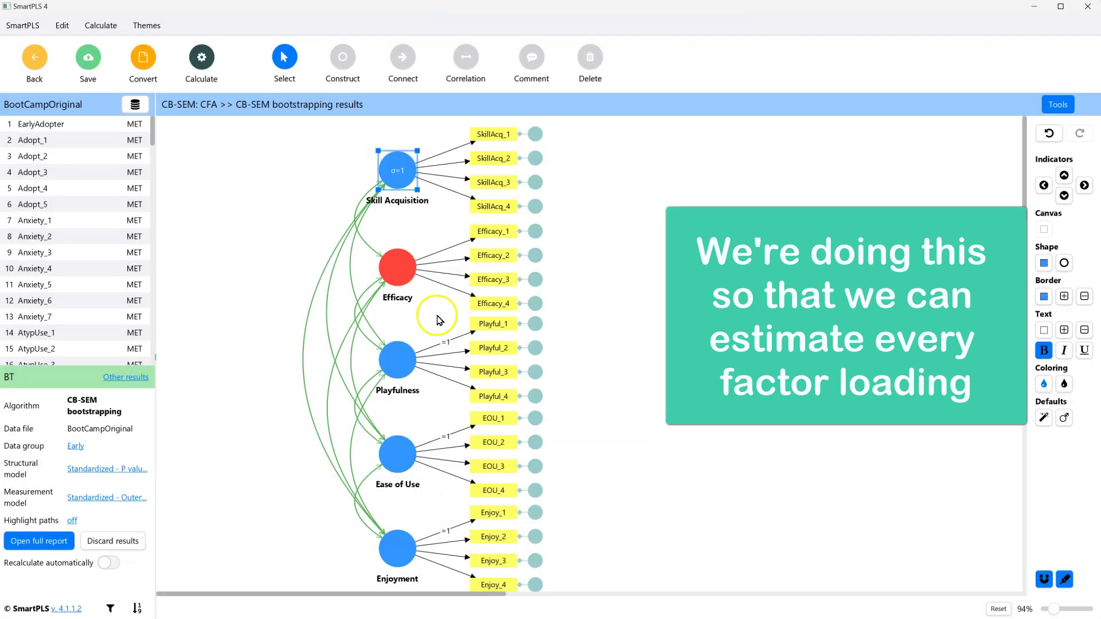
double_click(397, 267)
click(480, 281)
text(1)
click(627, 481)
- Fix the variances of Playfulness, Ease of Use and Enjoyment to 1
double_click(397, 359)
text(1)
click(626, 481)
double_click(386, 458)
text(1)
click(626, 481)
double_click(397, 549)
text(1)
click(626, 481)
- Free the EOU_1 and Enjoy_1 loadings by clearing their constraint of 1
double_click(462, 429)
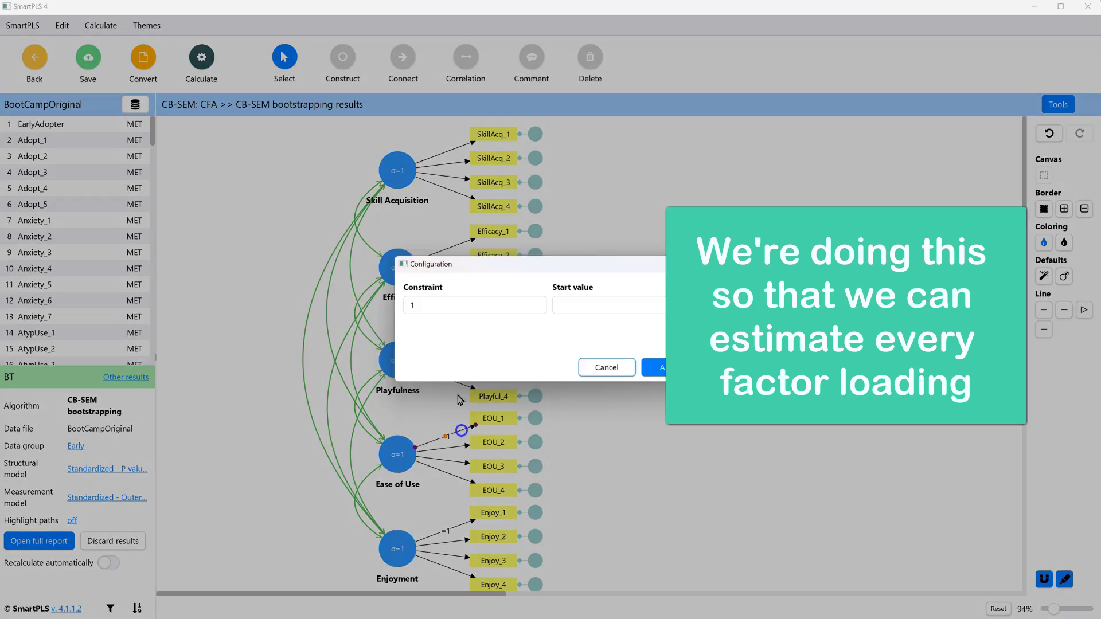
key(BackSpace)
click(659, 367)
double_click(461, 524)
key(BackSpace)
click(659, 367)
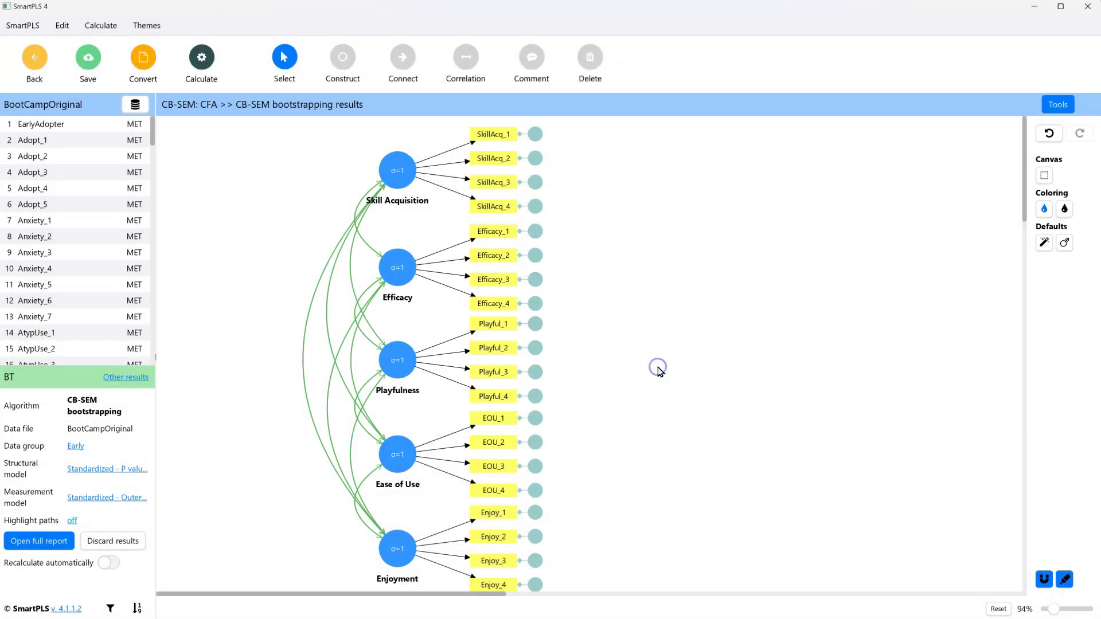
click(560, 303)
click(398, 168)
click(400, 228)
click(405, 313)
- From the plain CFA model, set up Basic CB-SEM with the Early and Late data groups
click(206, 108)
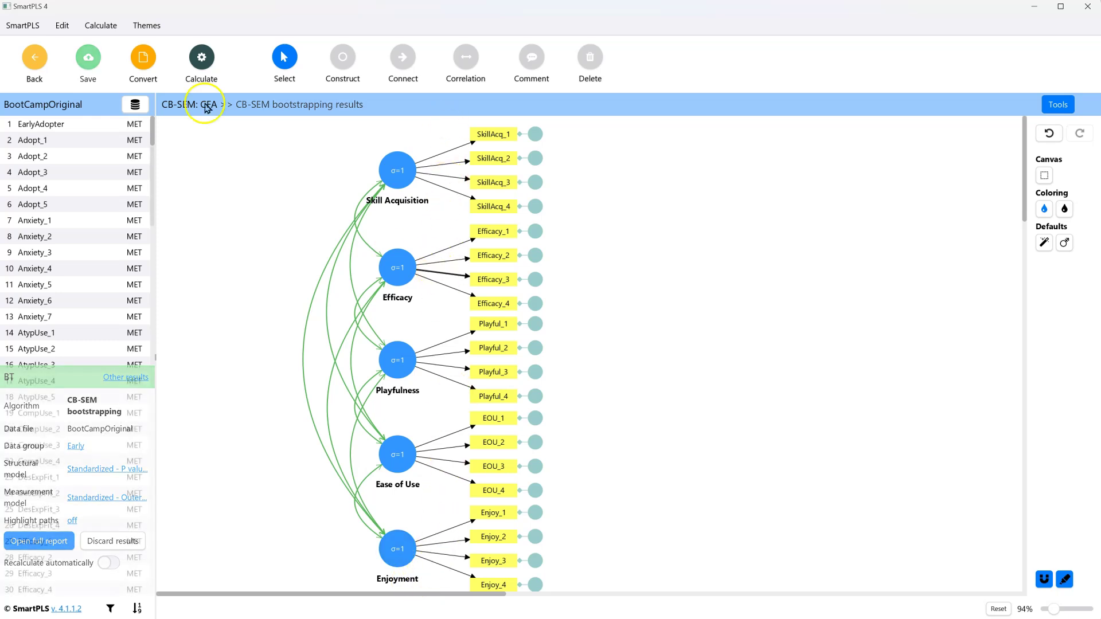
click(202, 56)
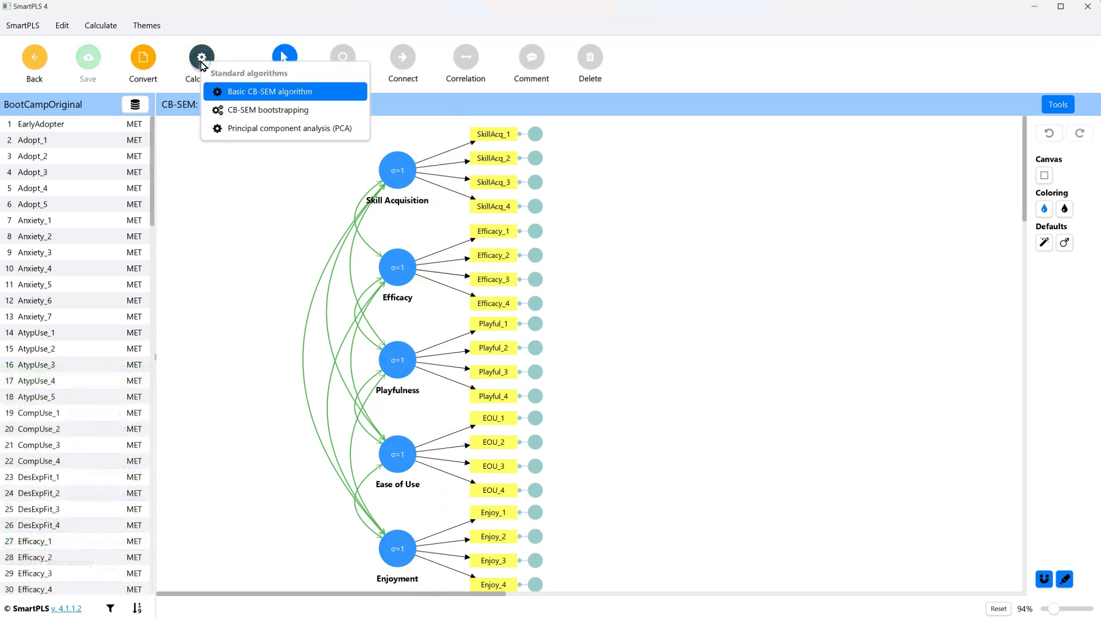
click(285, 92)
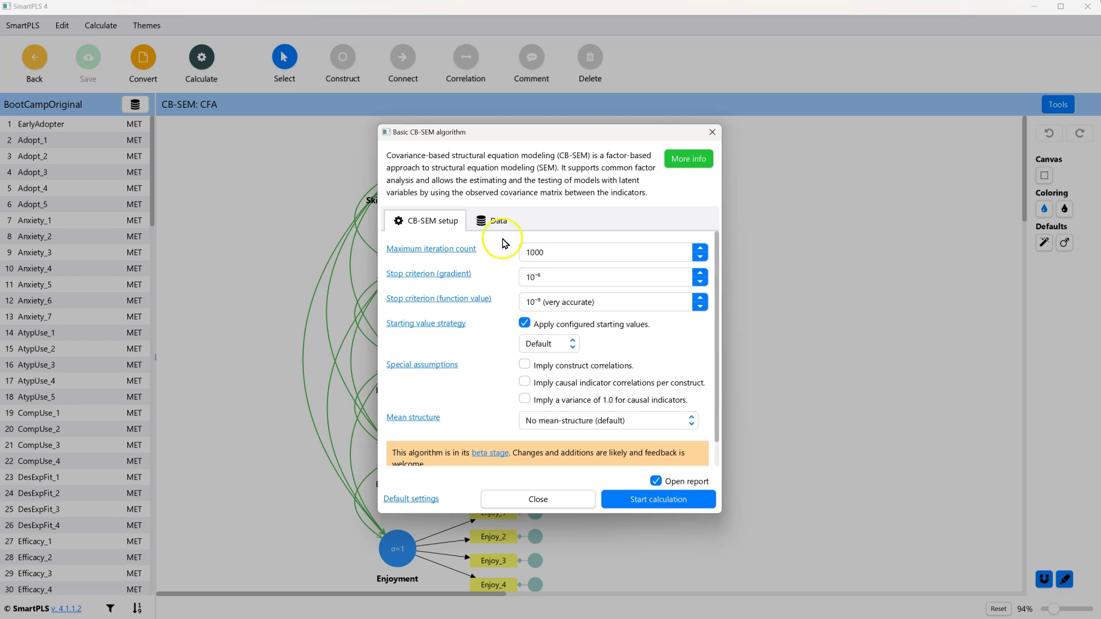
click(497, 221)
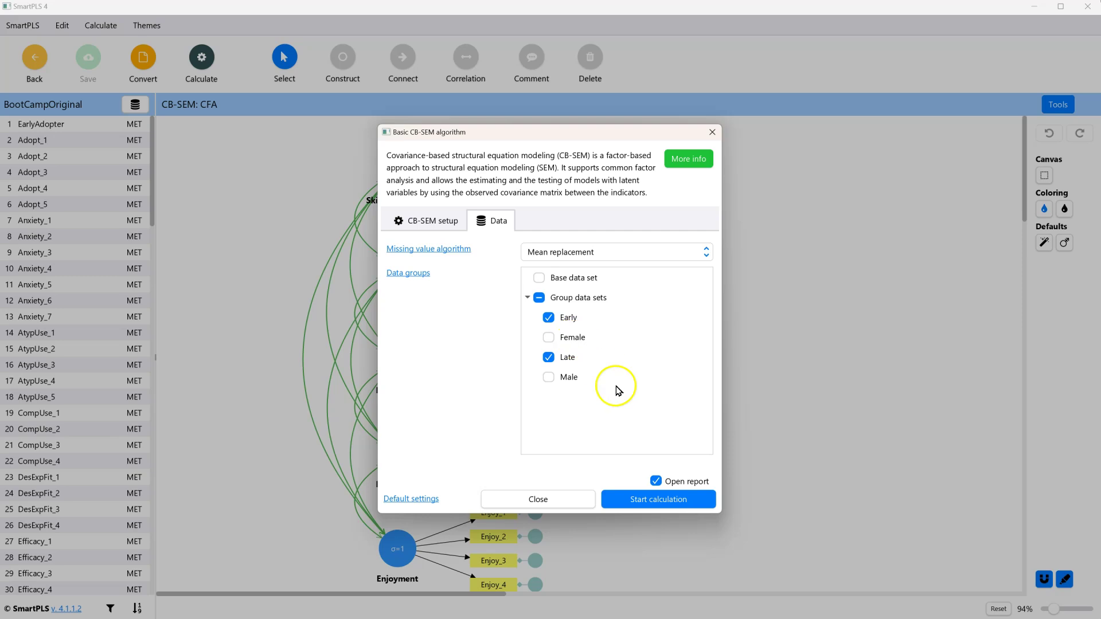
- Run the calculation, list Early's unstandardized factor loadings, and copy them for Excel
click(646, 499)
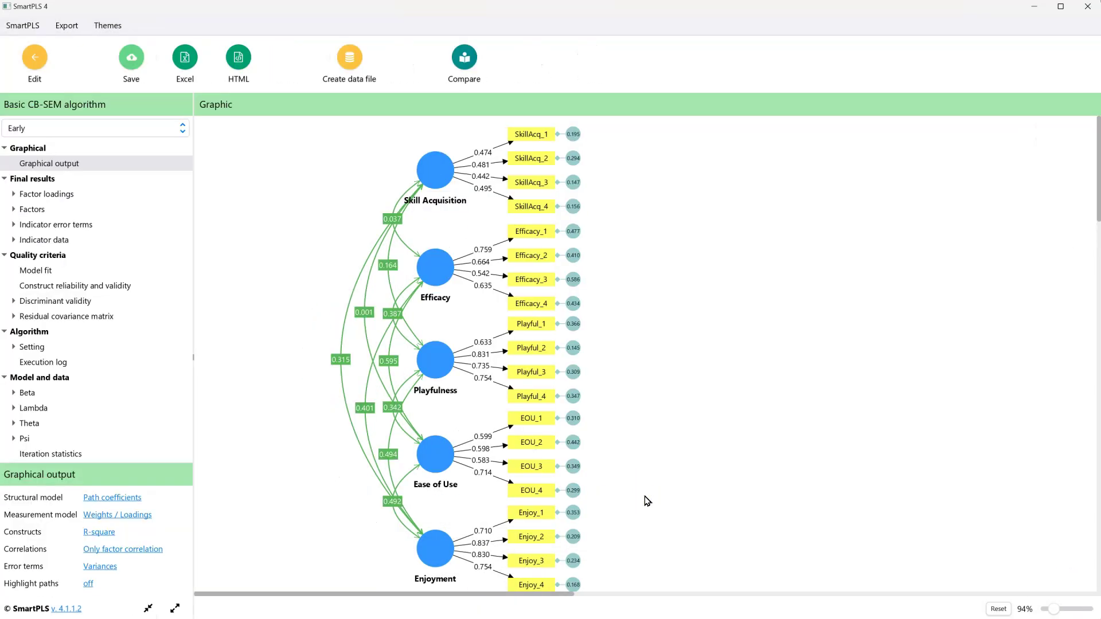
click(14, 194)
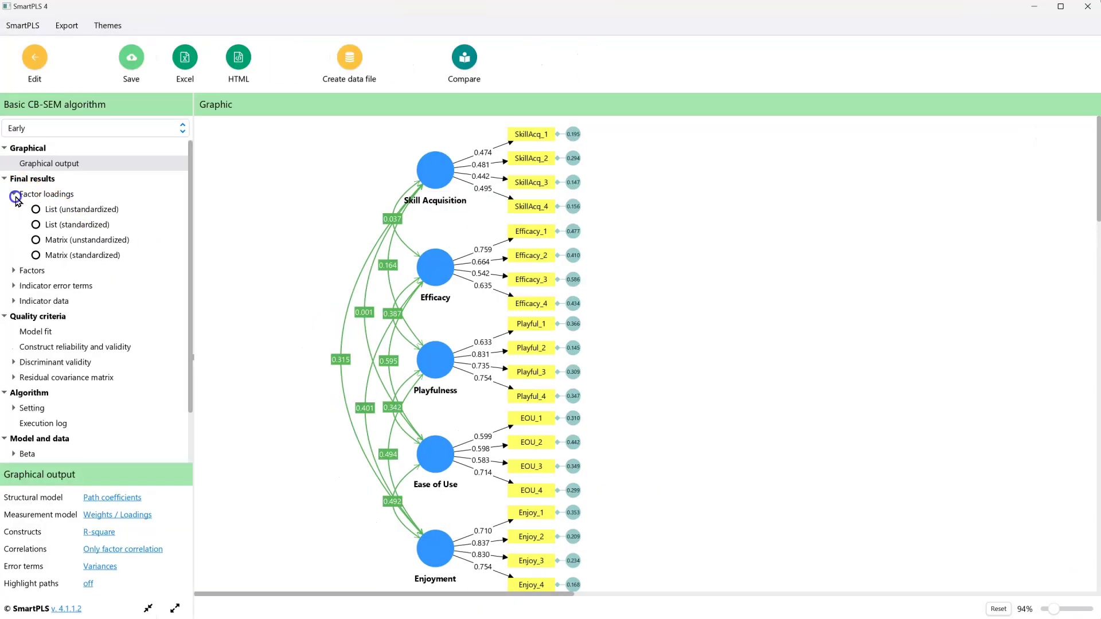
click(62, 211)
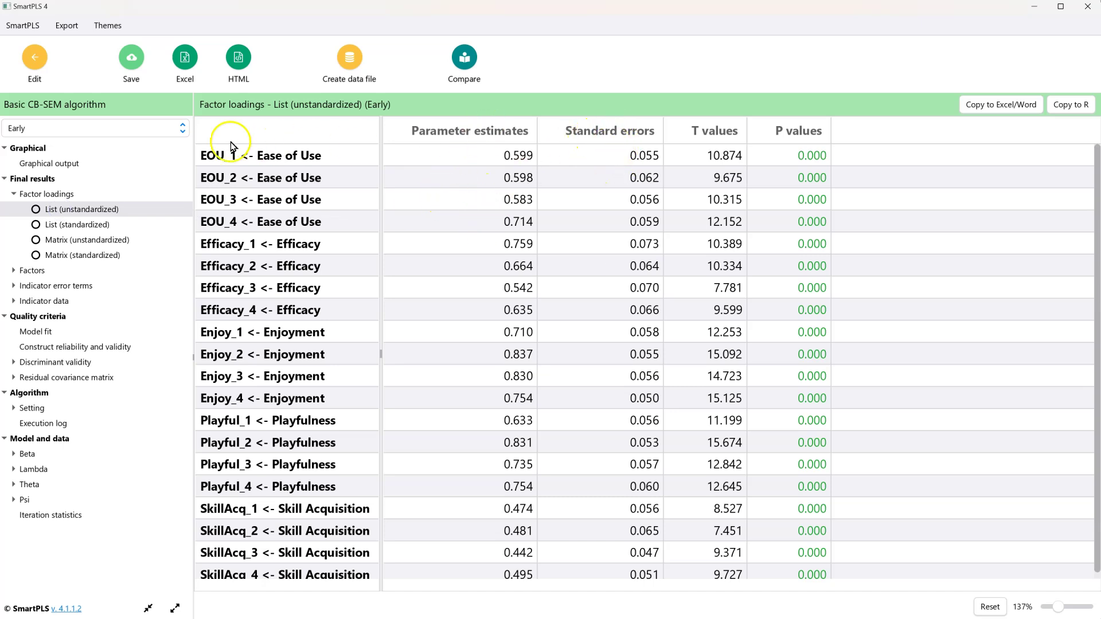
click(121, 129)
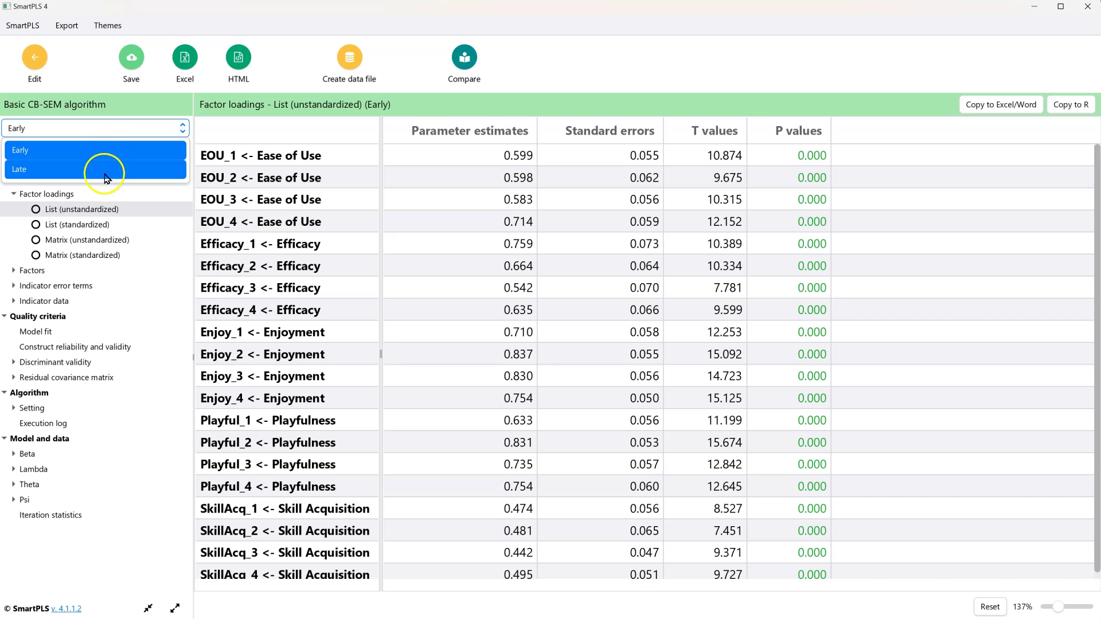
click(105, 165)
click(98, 131)
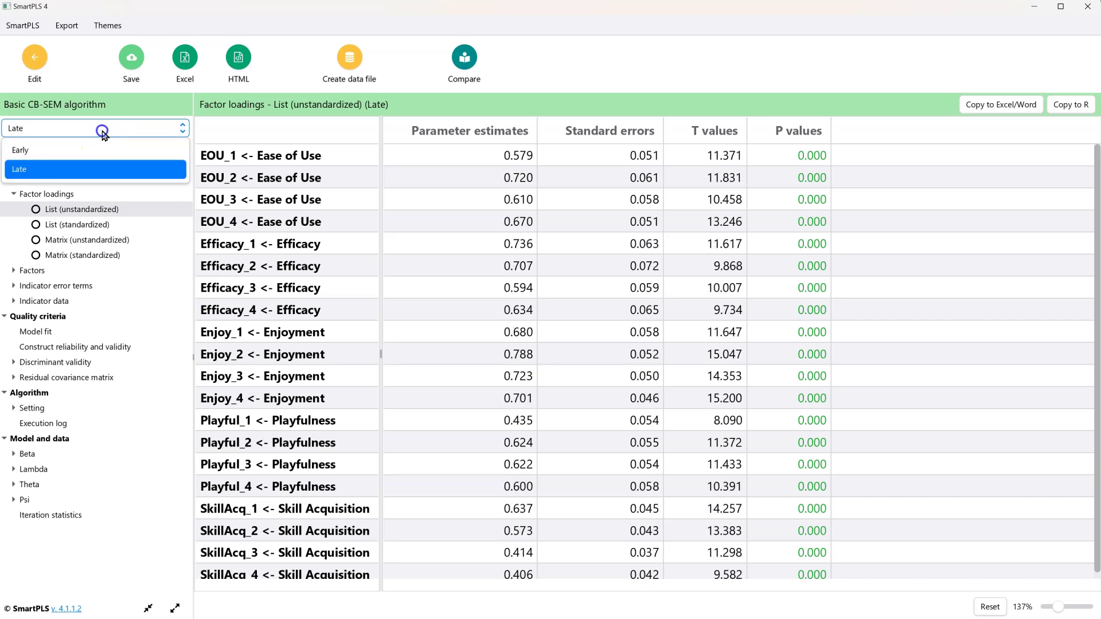
click(99, 147)
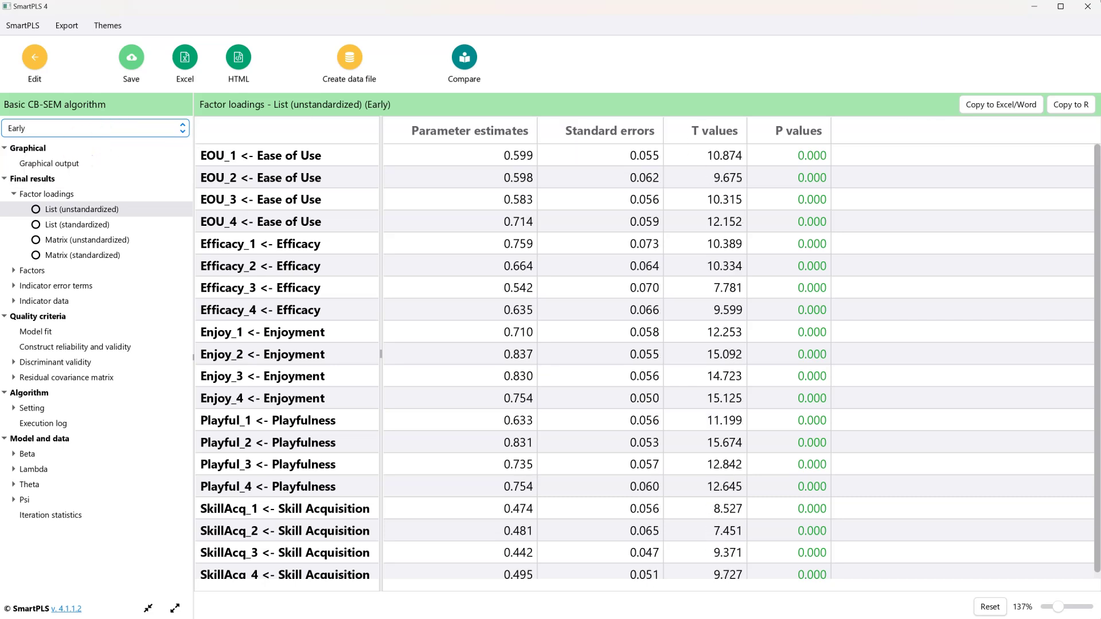
click(1019, 105)
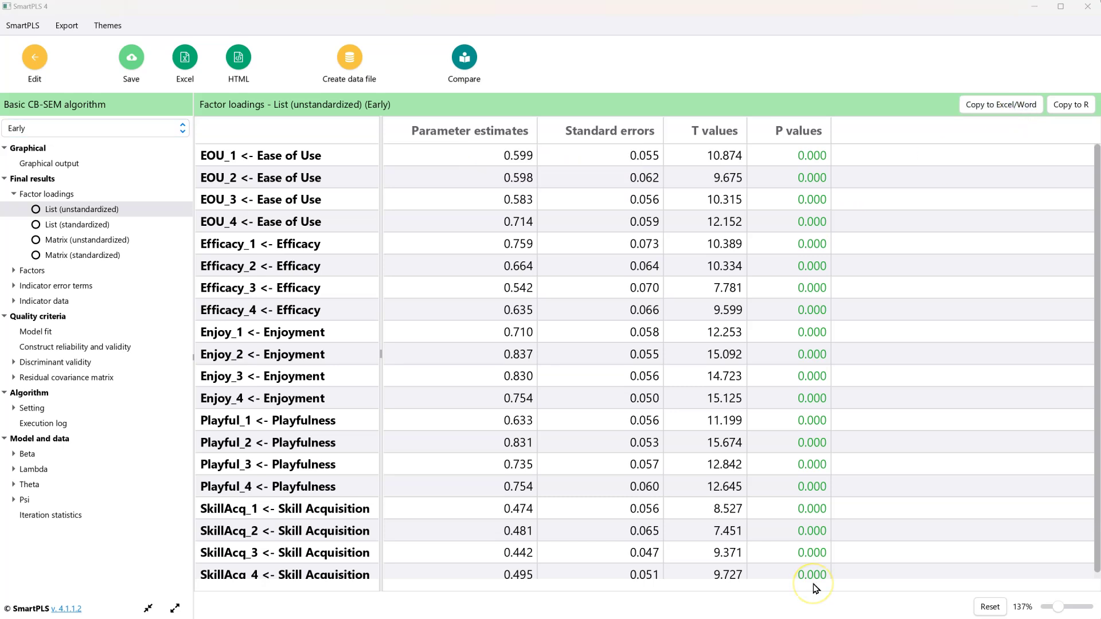
- Paste the Early loadings table at cell A1 in Excel
key(alt+Tab)
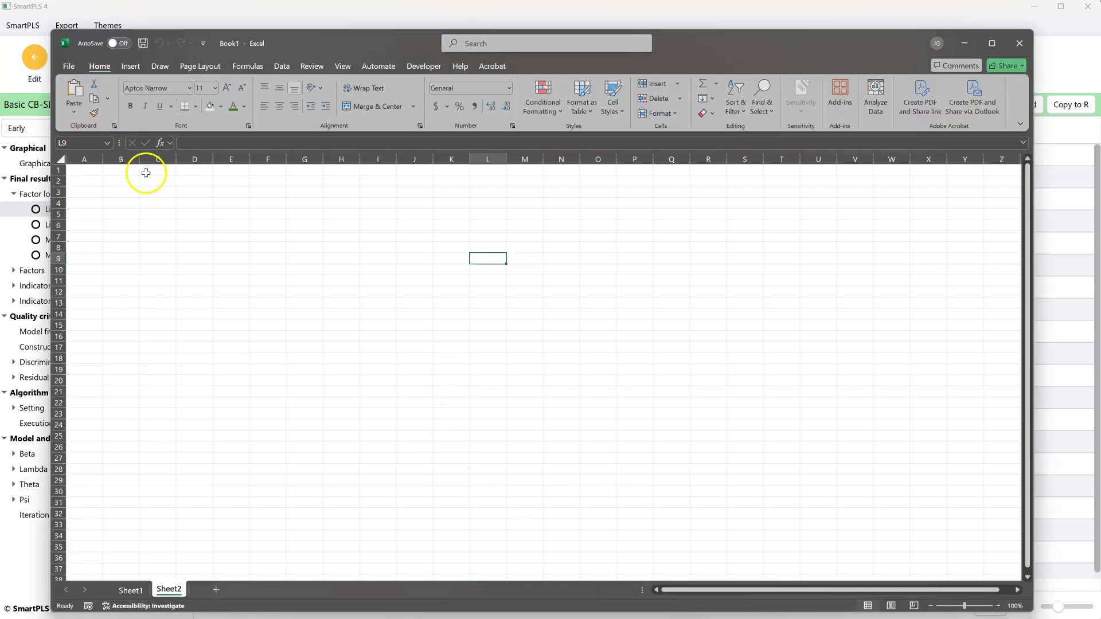
click(95, 170)
key(ctrl+v)
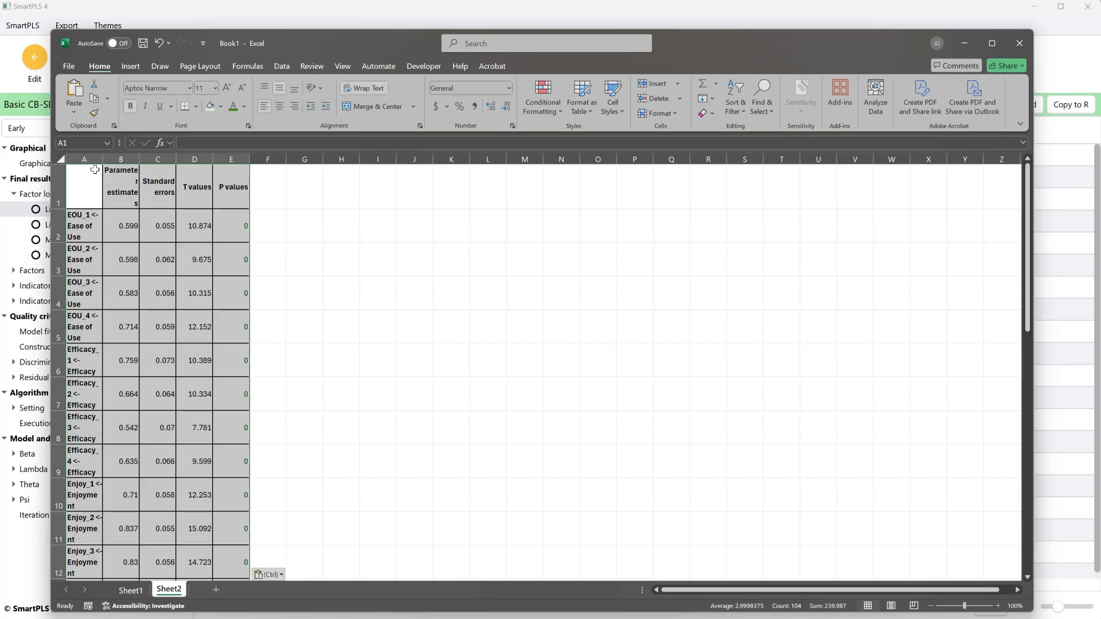
- Copy the Late group's loadings from SmartPLS and paste them at cell G1
click(26, 128)
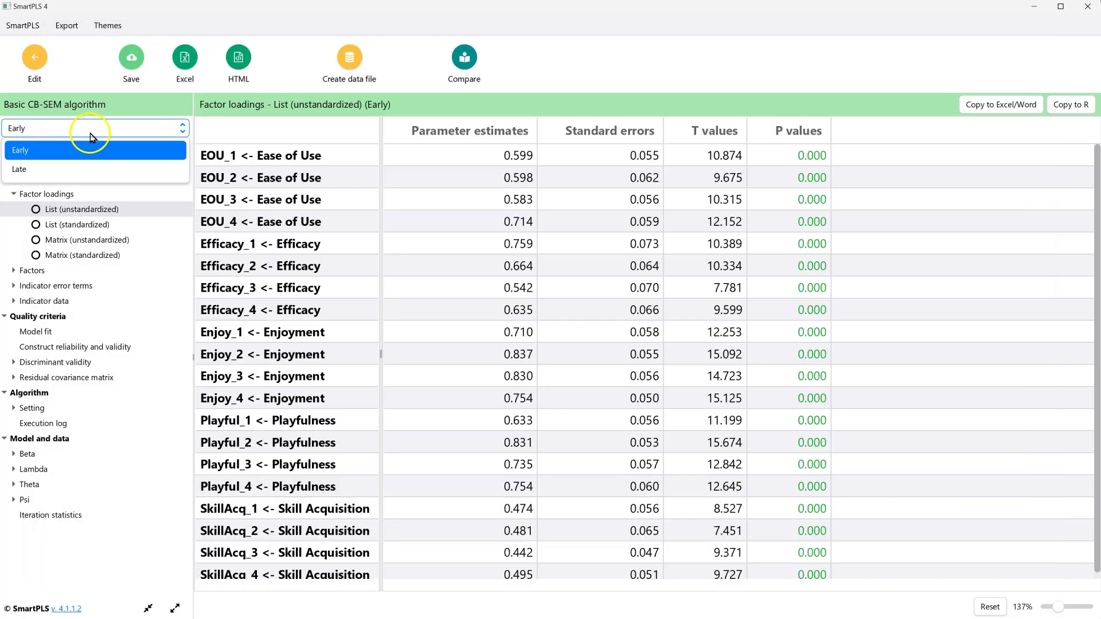
click(89, 170)
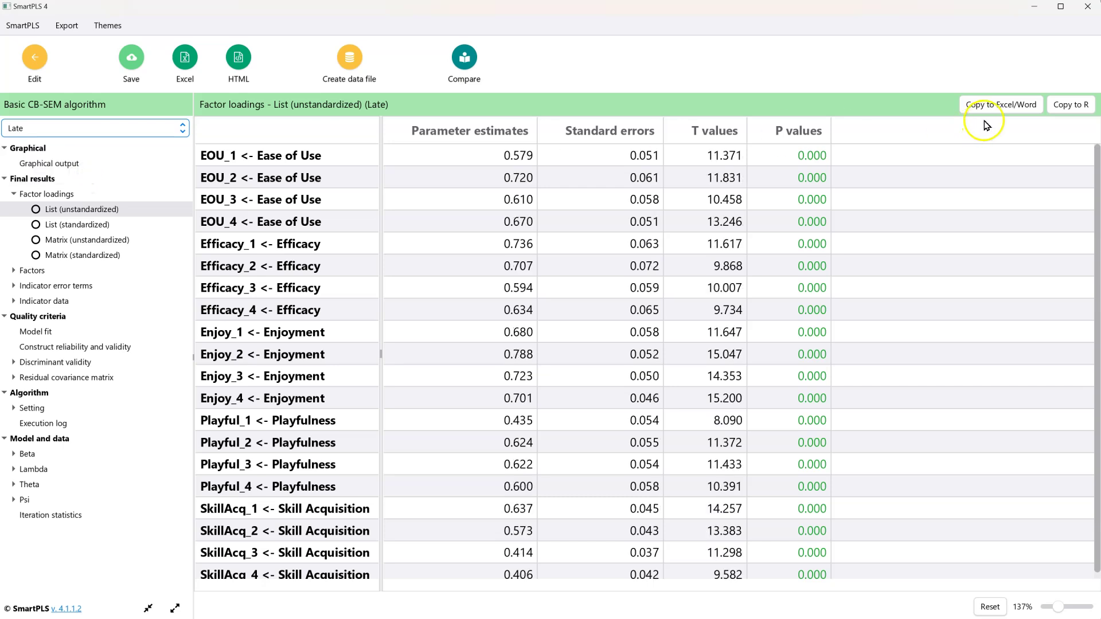
click(1000, 105)
key(alt+Tab)
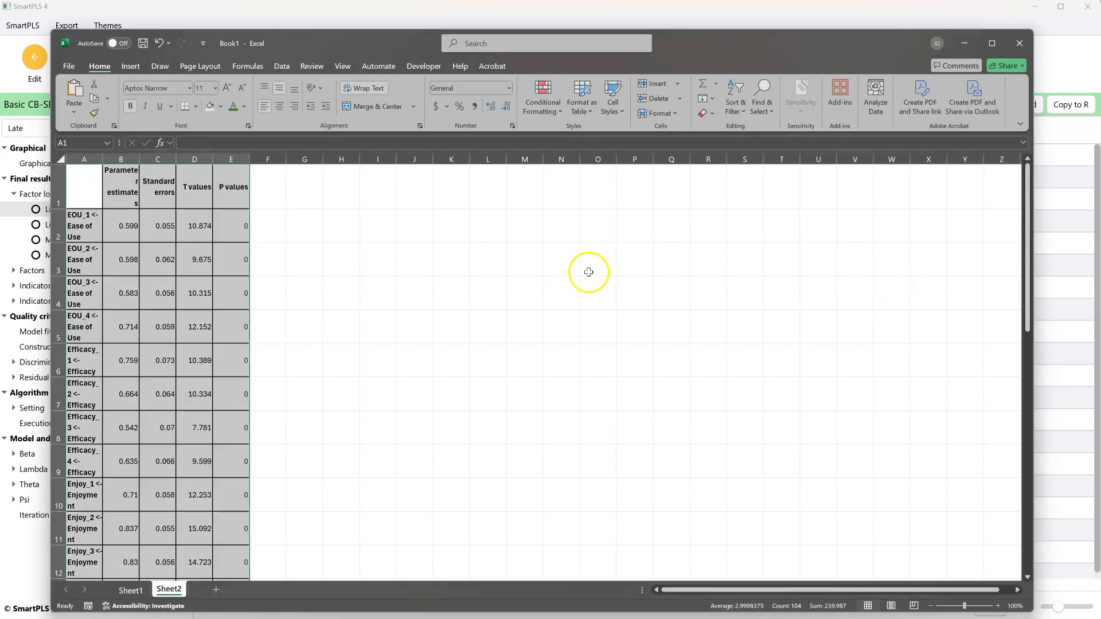
click(305, 188)
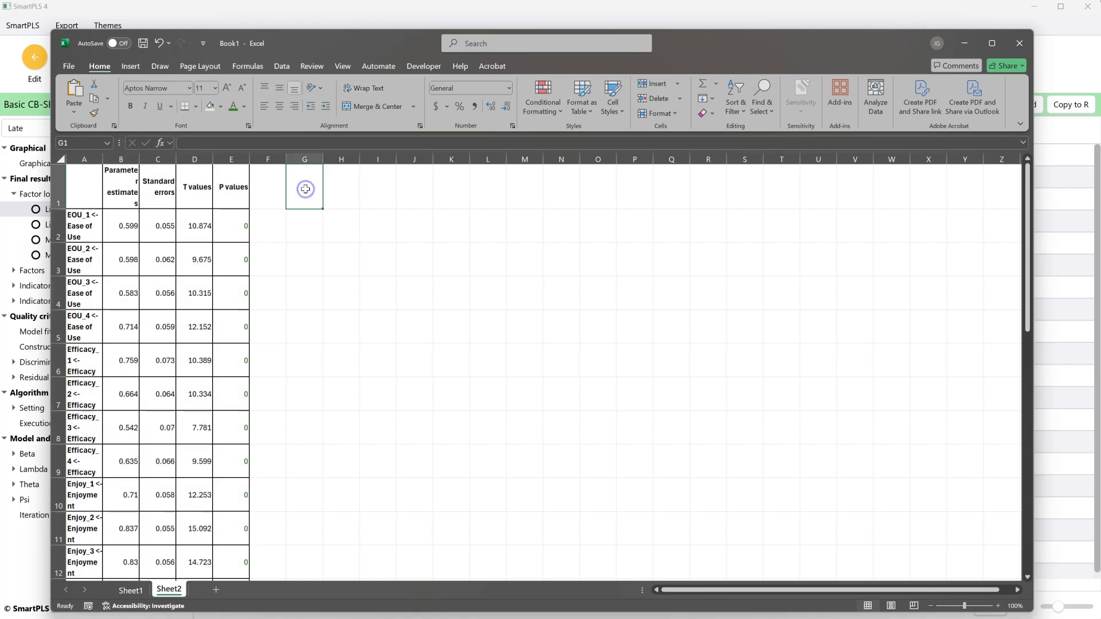
key(ctrl+v)
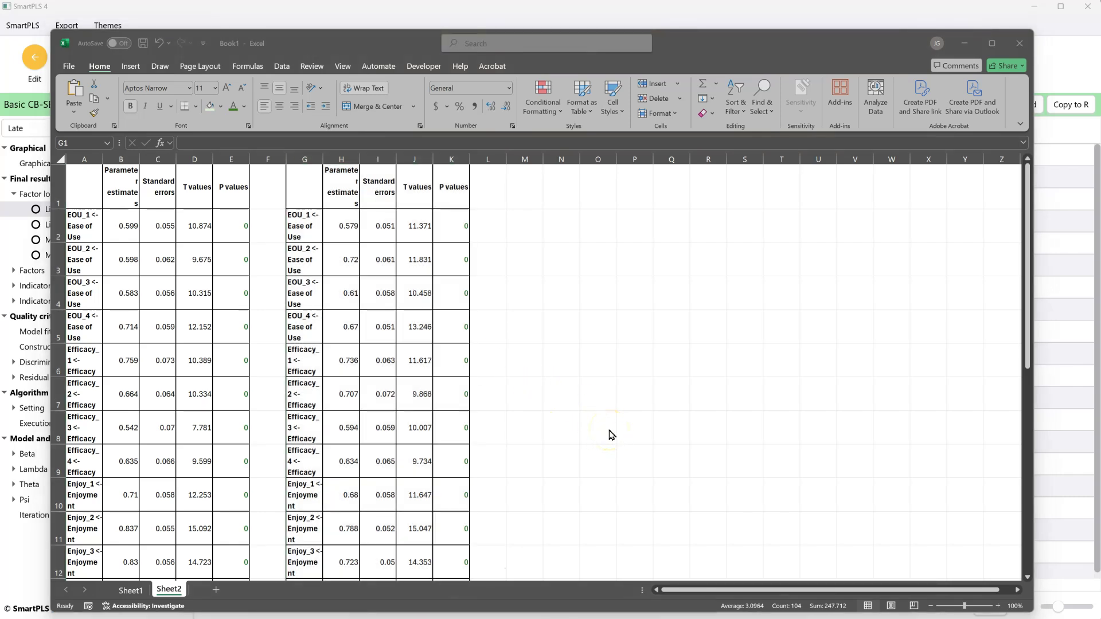
- Switch to the StatWiki page in Chrome and scroll to the Stats Tools Package link
key(alt+Tab)
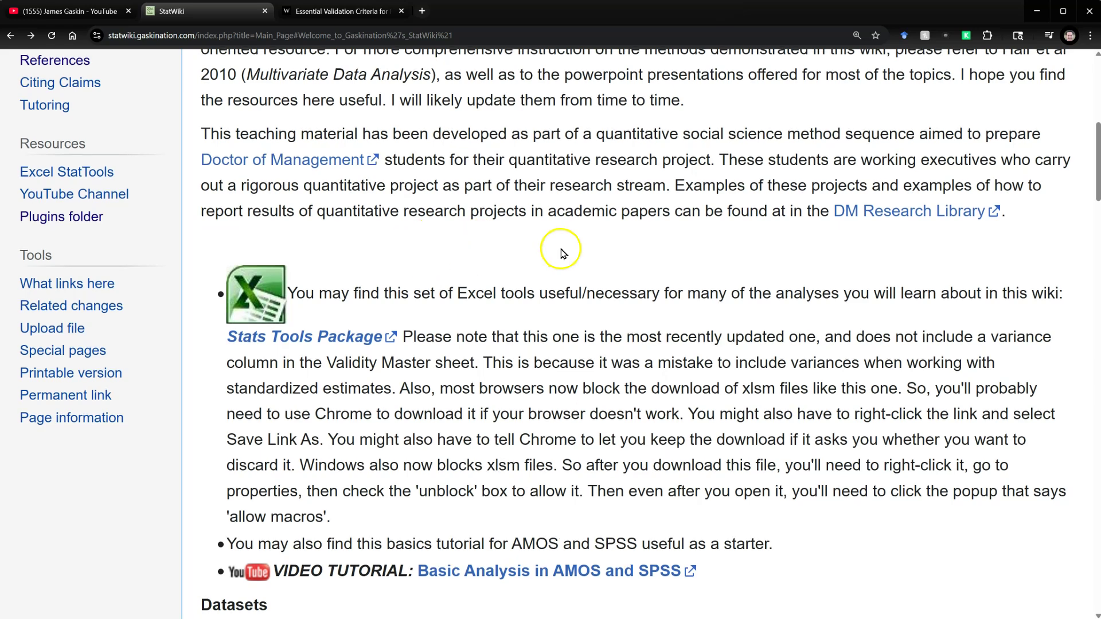
scroll(561, 252, up, 4)
scroll(560, 255, down, 4)
scroll(561, 259, down, 1)
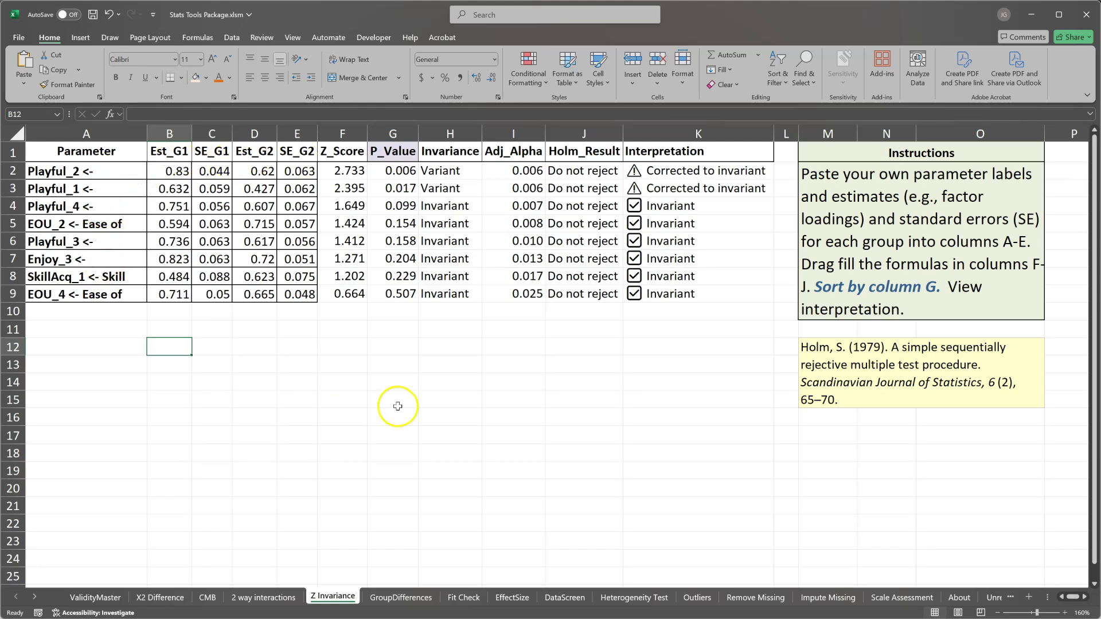
- In Book1, delete Early T/P values, the blank column and Late labels so Late estimates sit beside Early
key(alt+Tab)
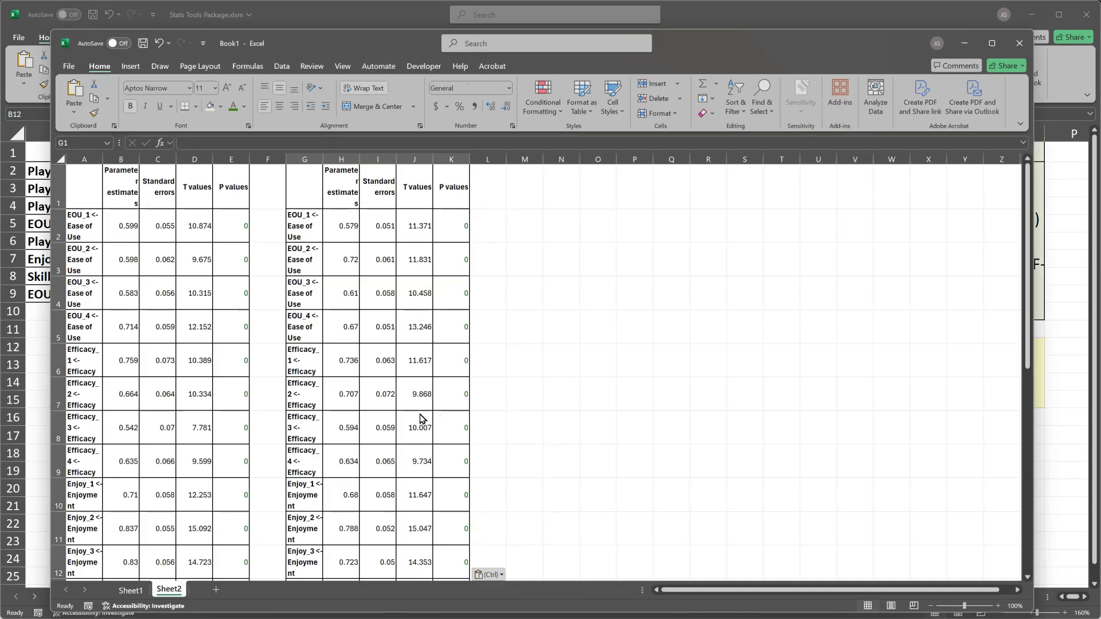
key(ctrl+v)
click(122, 231)
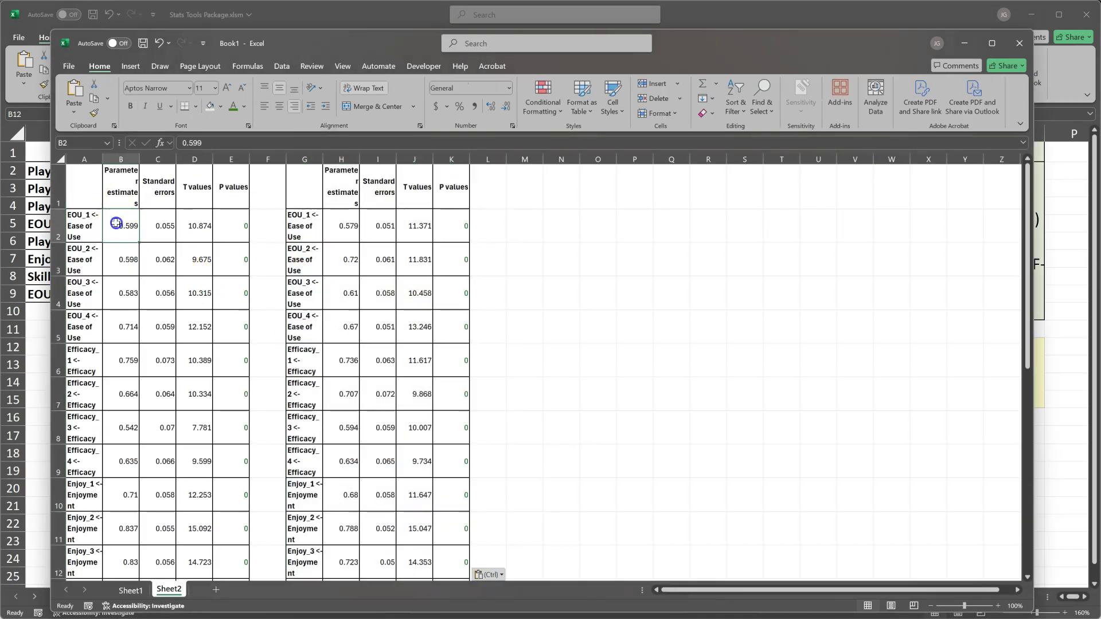
drag(84, 225, 84, 352)
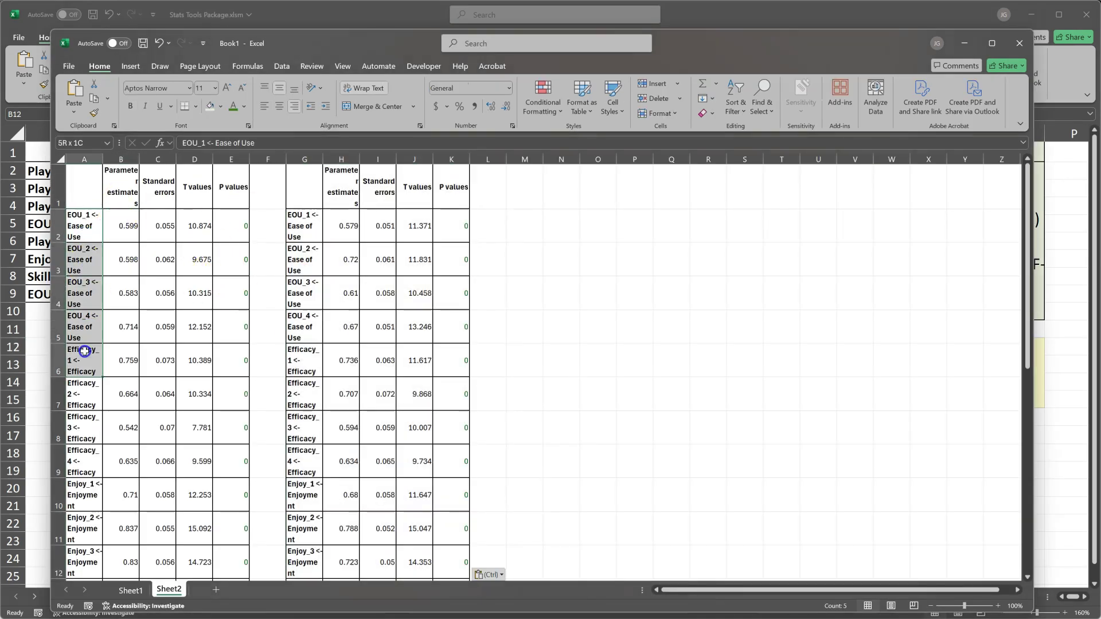
click(122, 189)
click(156, 187)
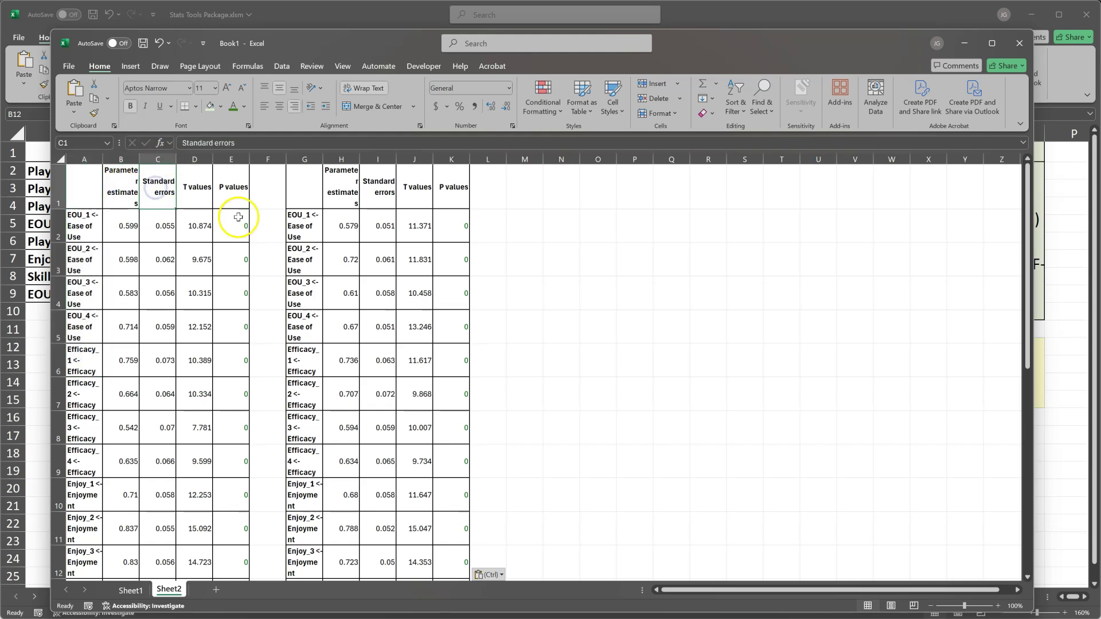
drag(195, 159, 300, 163)
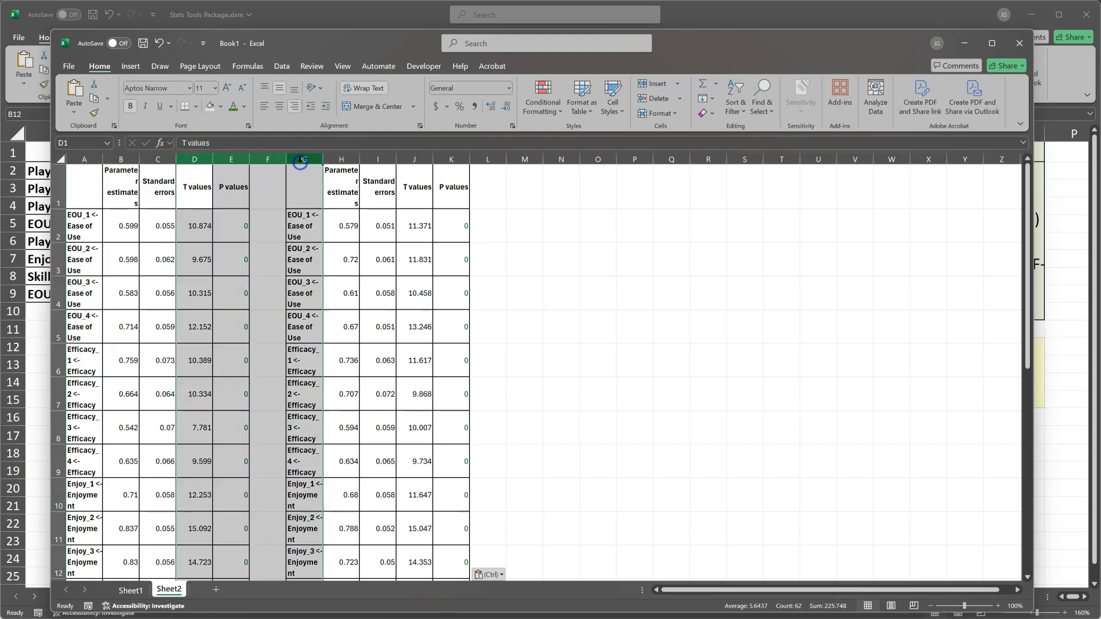
key(ctrl+minus)
- Clear the Late T and P values, delete the header row, and copy the five-column block
click(211, 192)
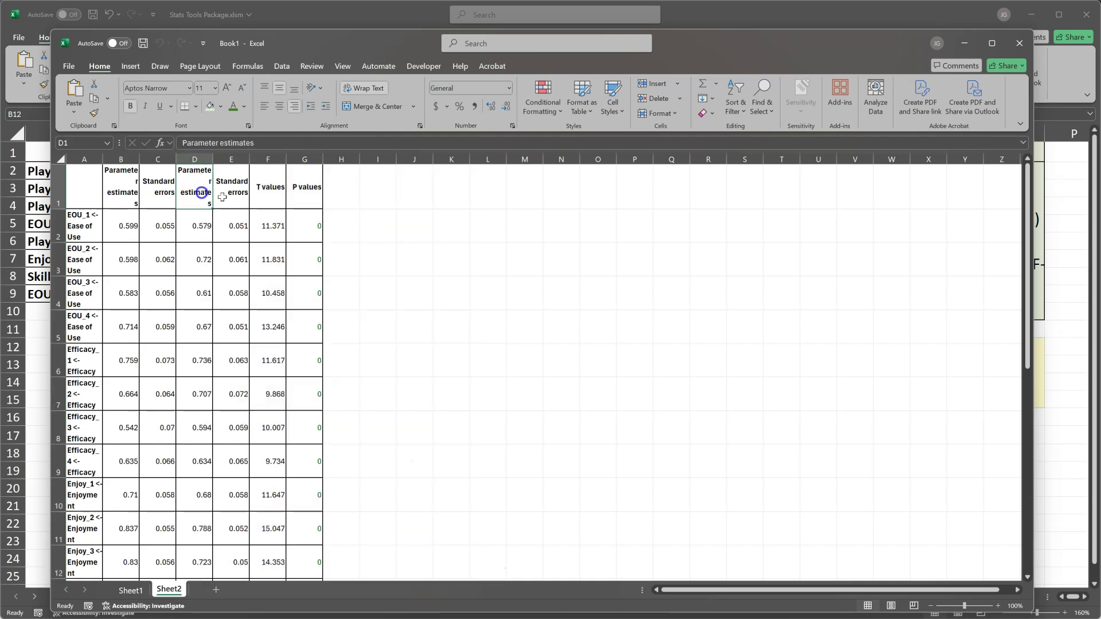
click(236, 192)
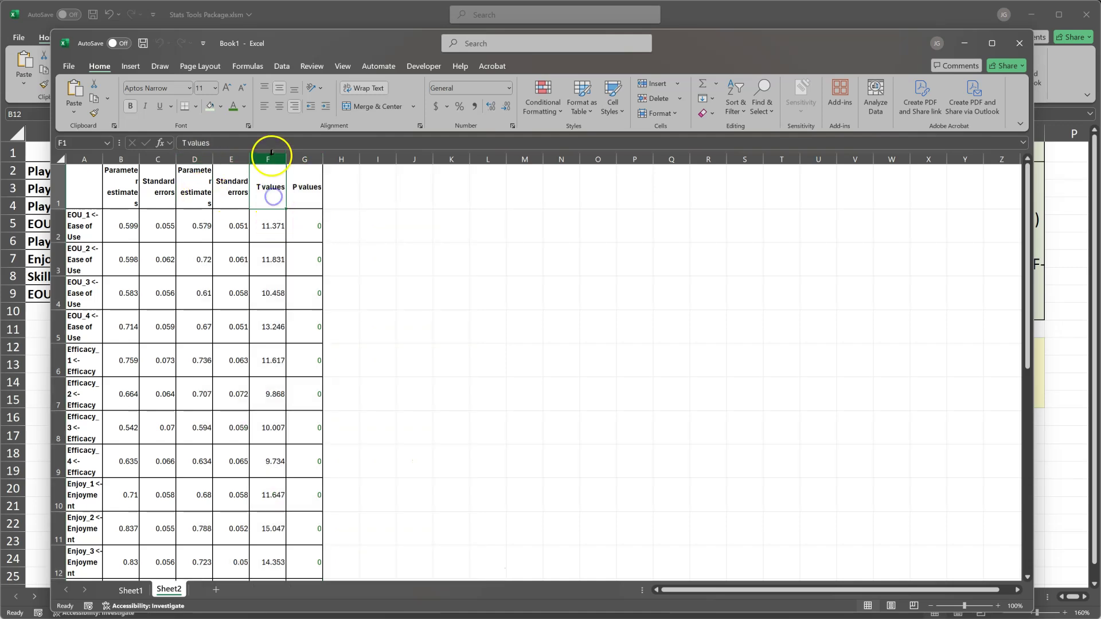
drag(270, 159, 312, 162)
key(Delete)
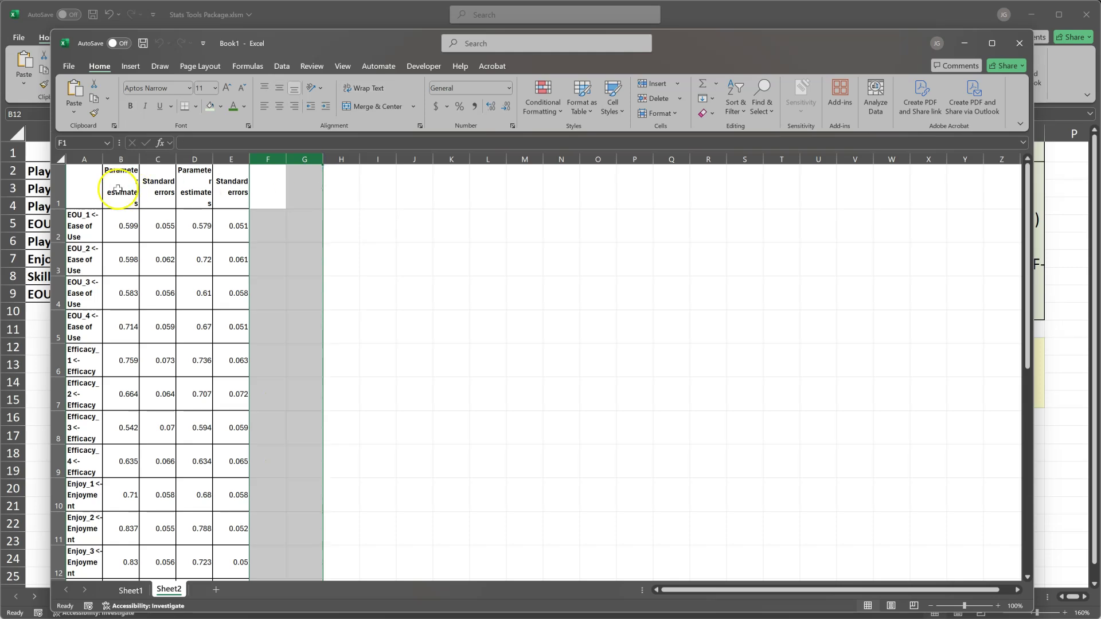
click(60, 186)
key(ctrl+minus)
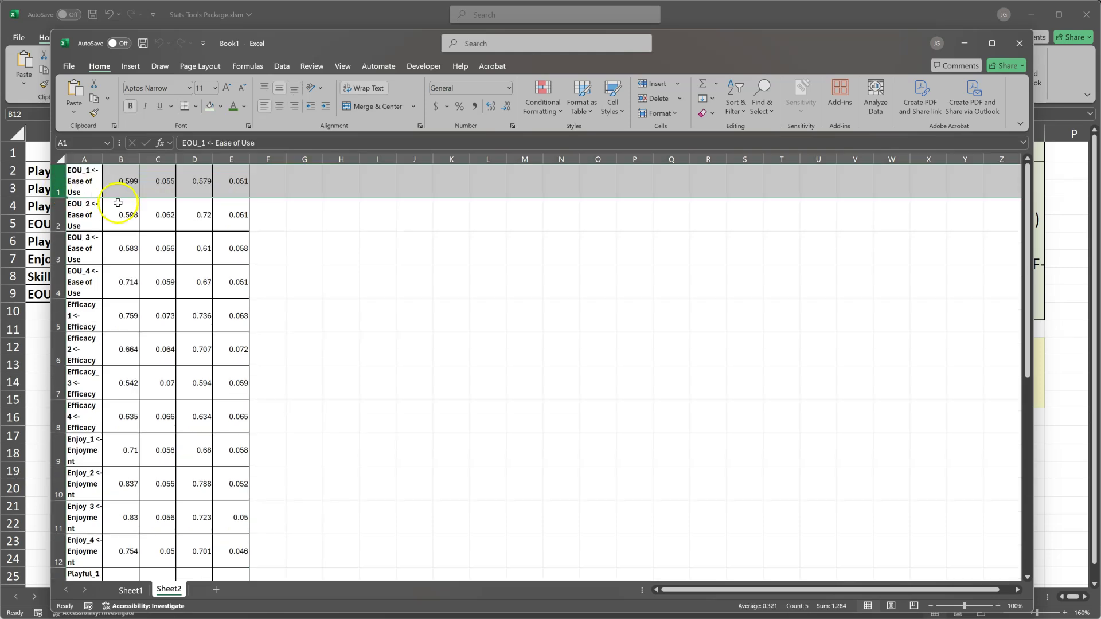
click(124, 209)
key(ctrl+a)
key(ctrl+c)
- Paste the loadings at A2 of the Z Invariance sheet and fill z-test formulas down to row 21
key(alt+Tab)
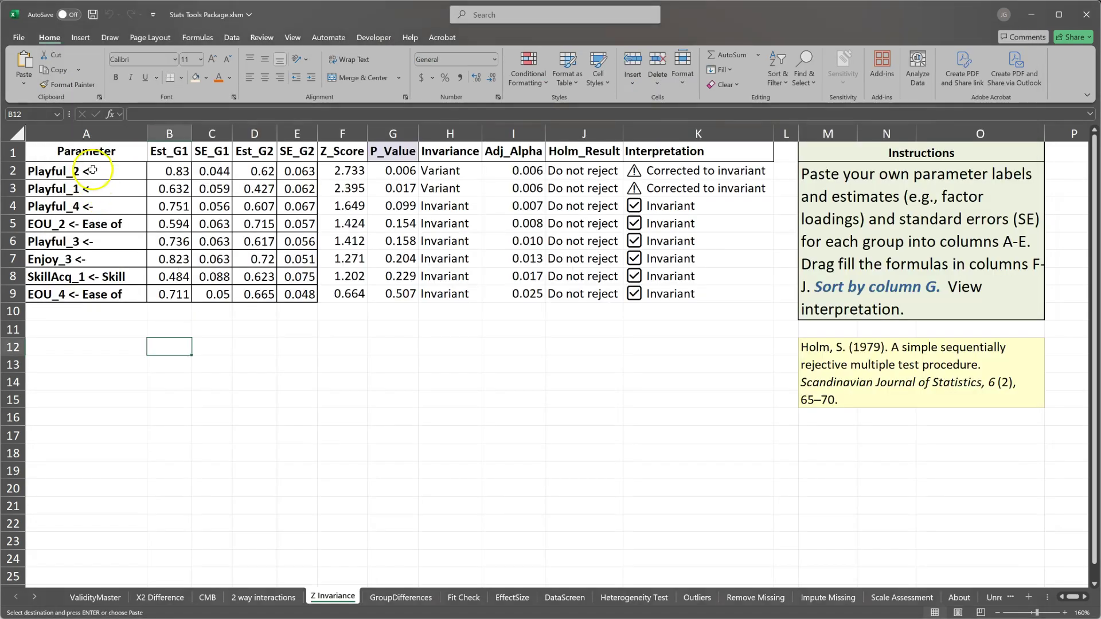
click(92, 170)
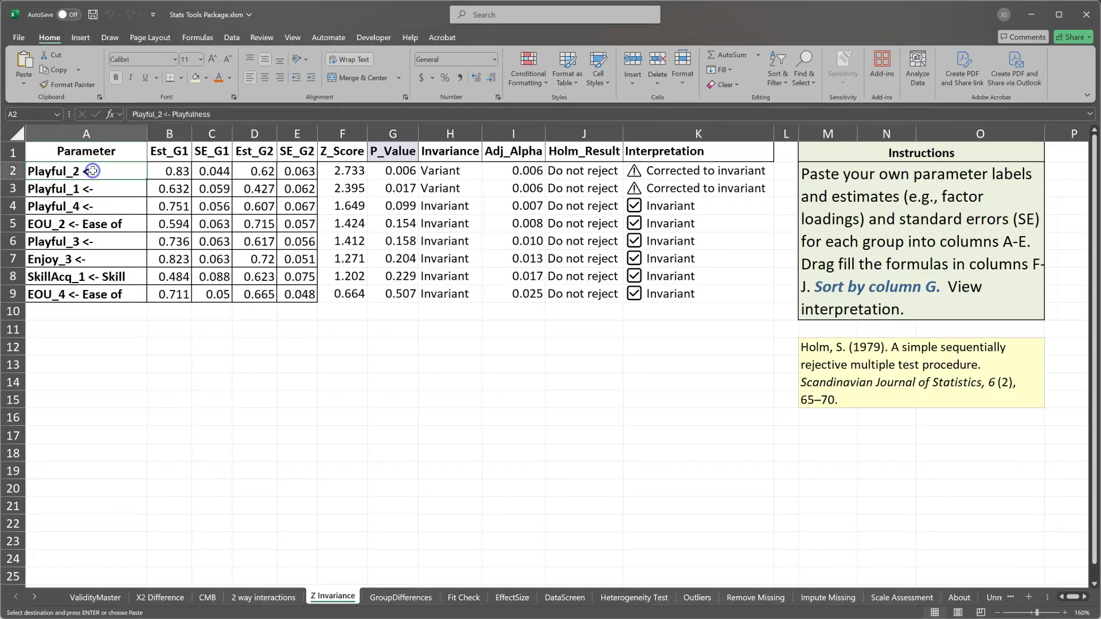
key(ctrl+v)
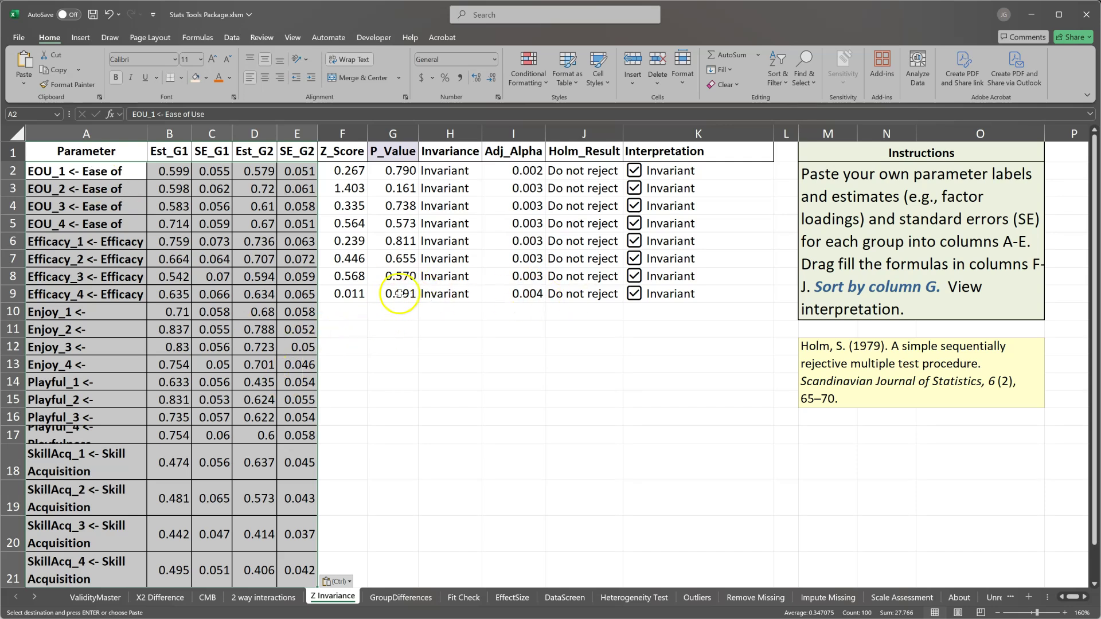
drag(344, 293, 712, 288)
double_click(771, 301)
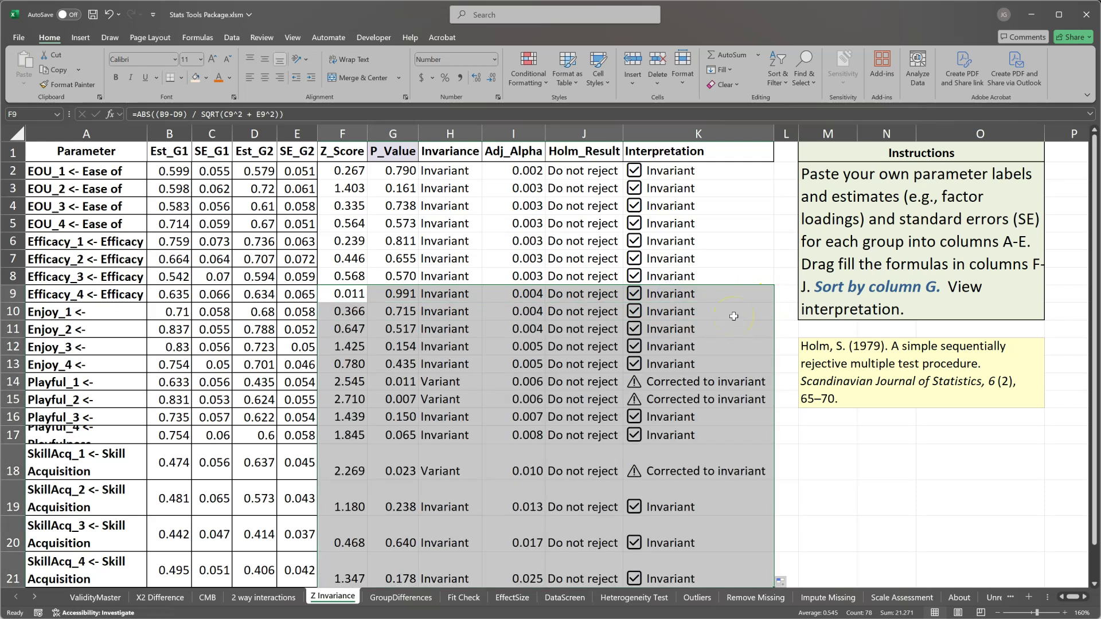
click(490, 258)
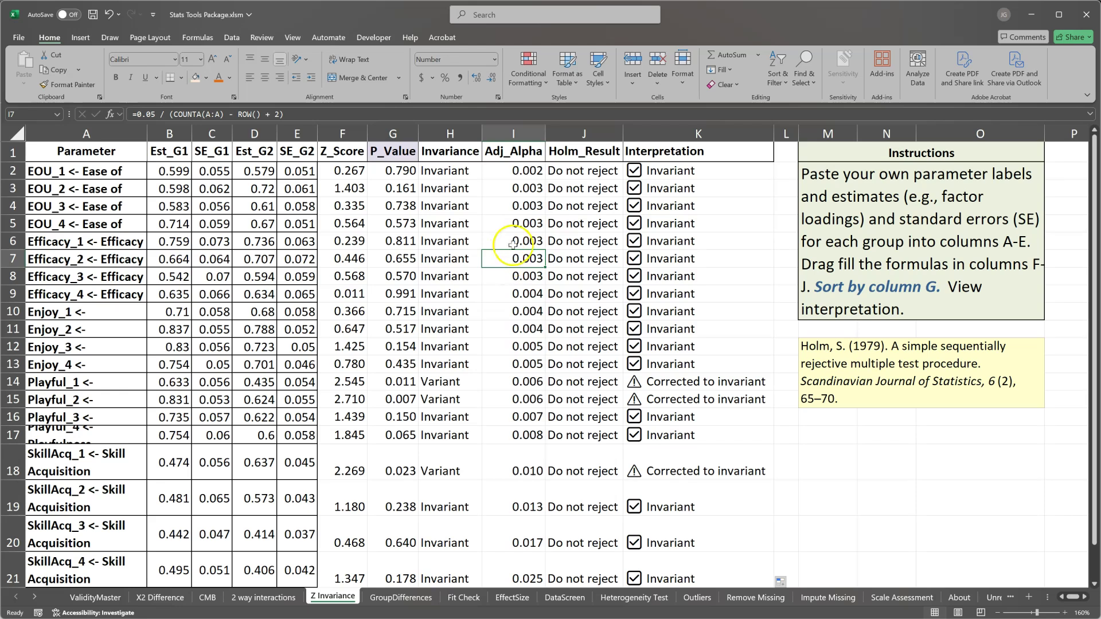
click(398, 150)
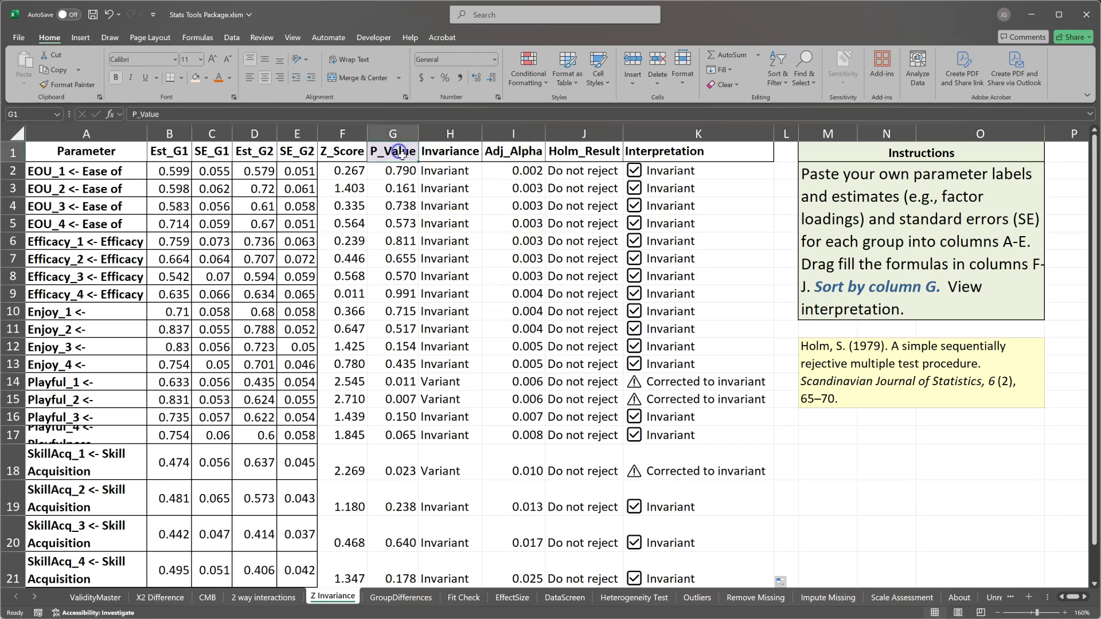
- Sort the Z Invariance rows by P_Value from smallest to largest, starting with Playful_2 at 0.007
right_click(403, 159)
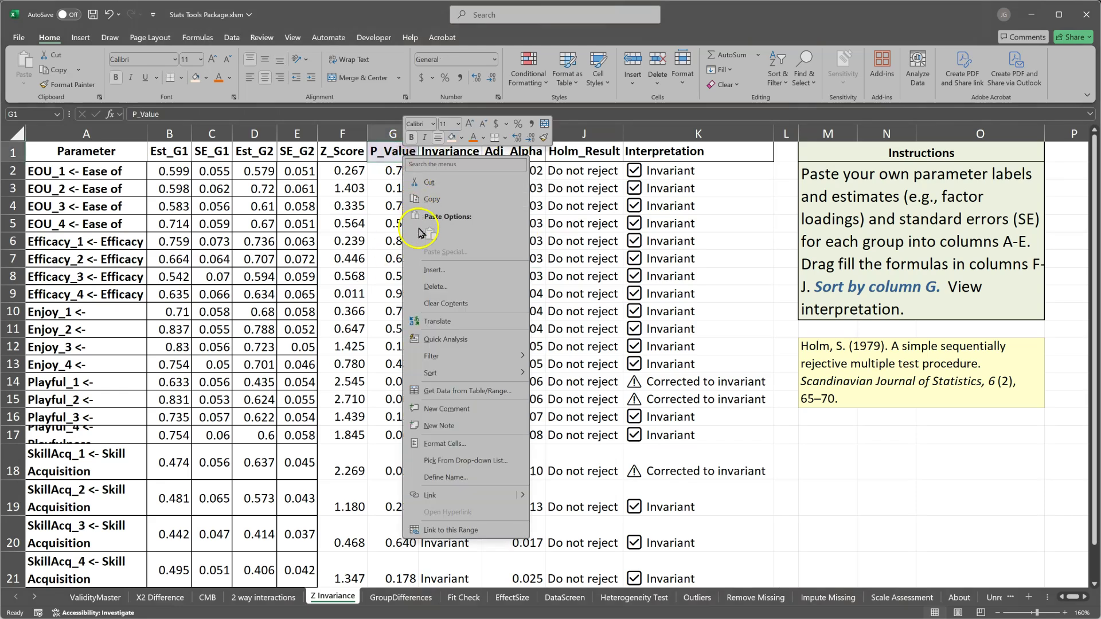
mouse_move(476, 373)
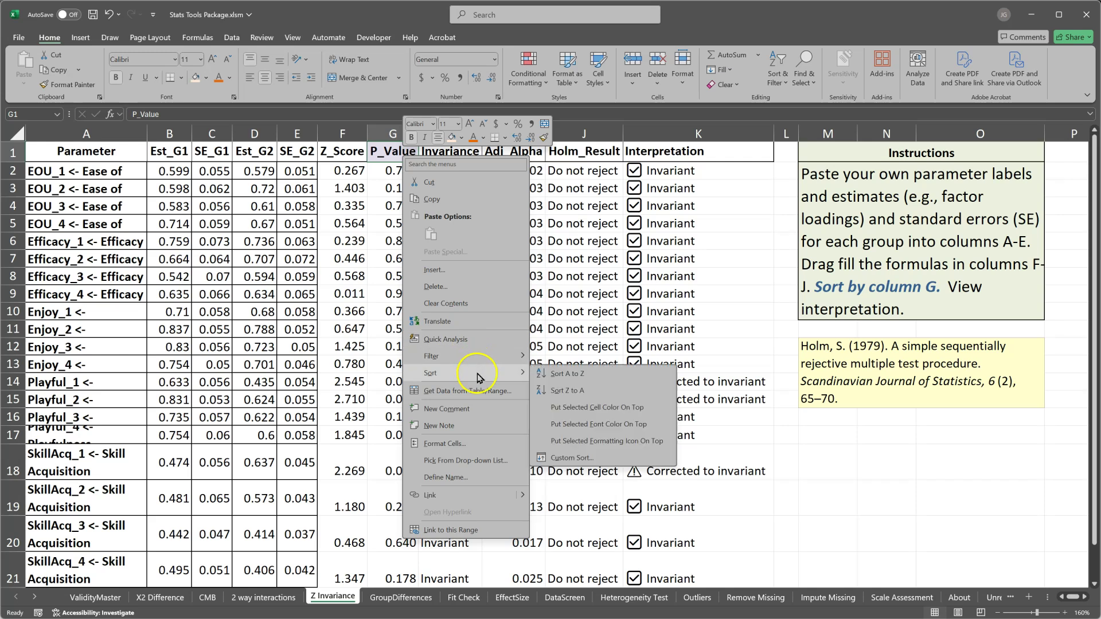
click(551, 375)
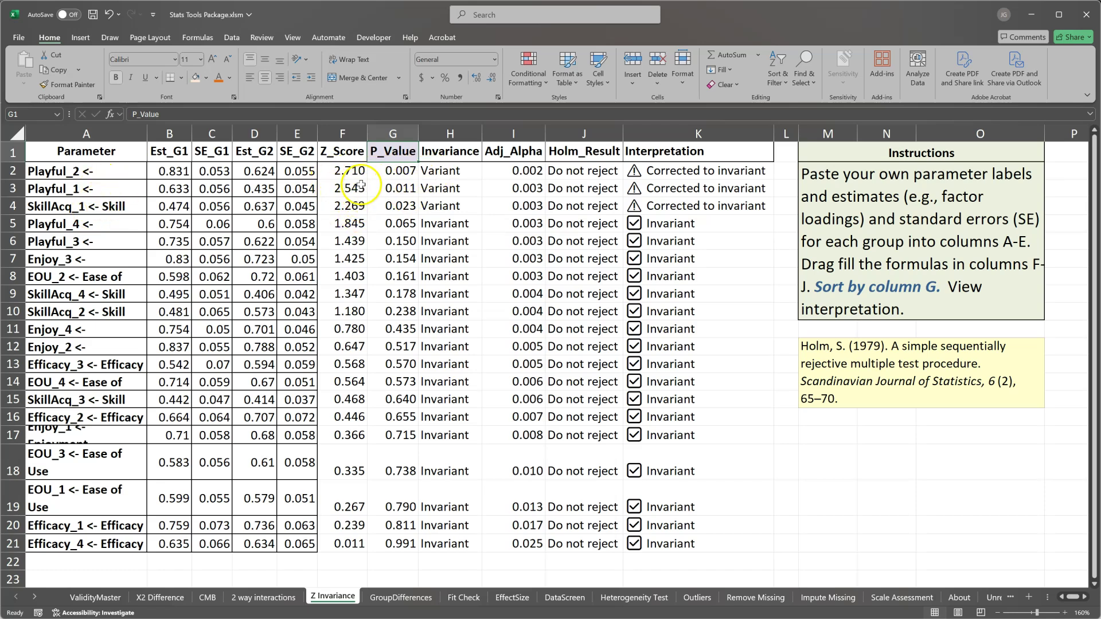
- Compare the Late loading of Playful_2 and the Early and Late loadings of Playful_1
click(257, 174)
click(185, 190)
click(252, 190)
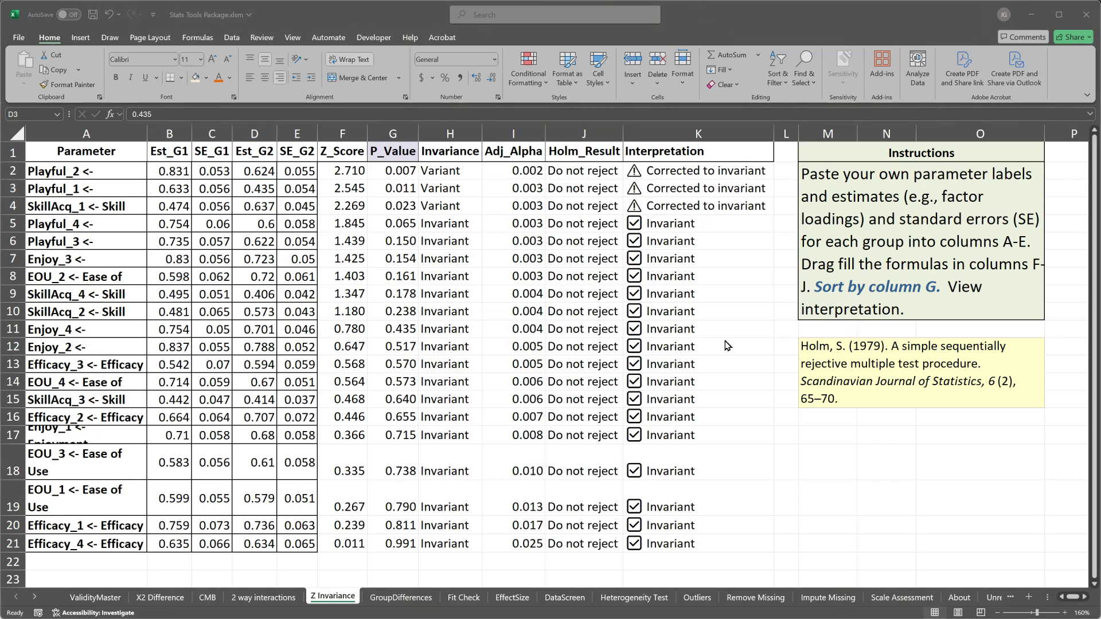
- Rerun the Basic CB-SEM algorithm with mean structure 'Estimate with factor means fixed to zero'
key(alt+Tab)
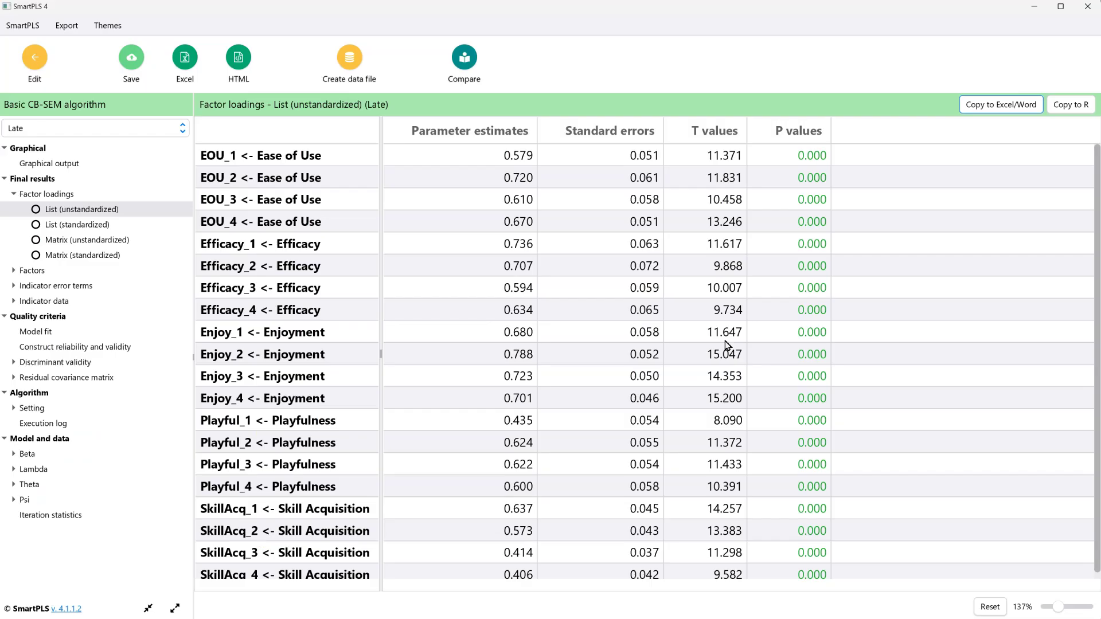
click(33, 58)
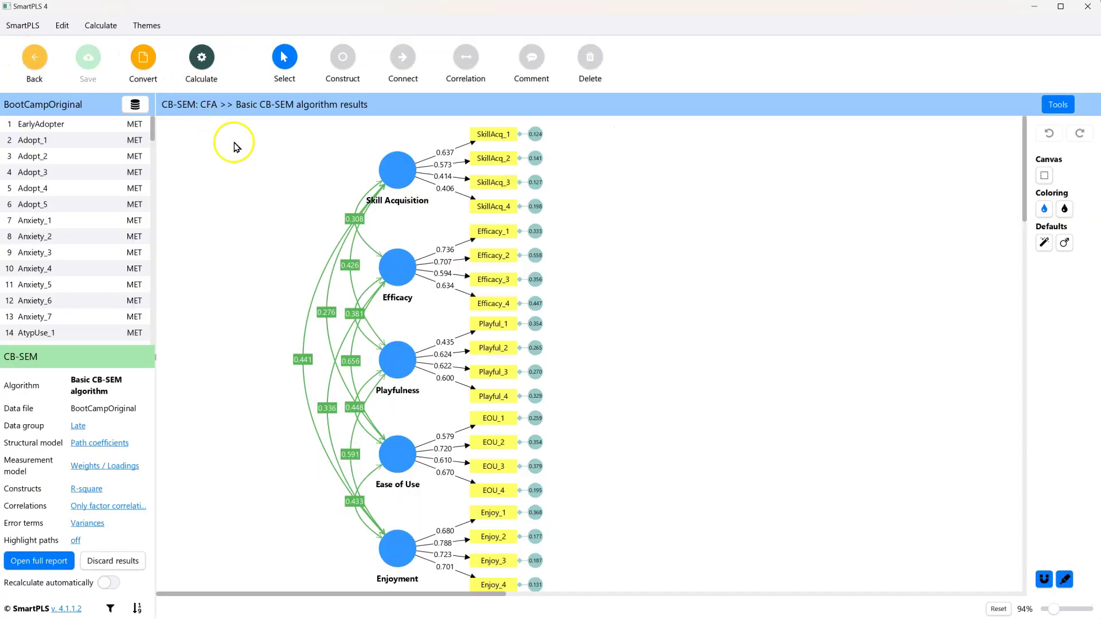
click(201, 55)
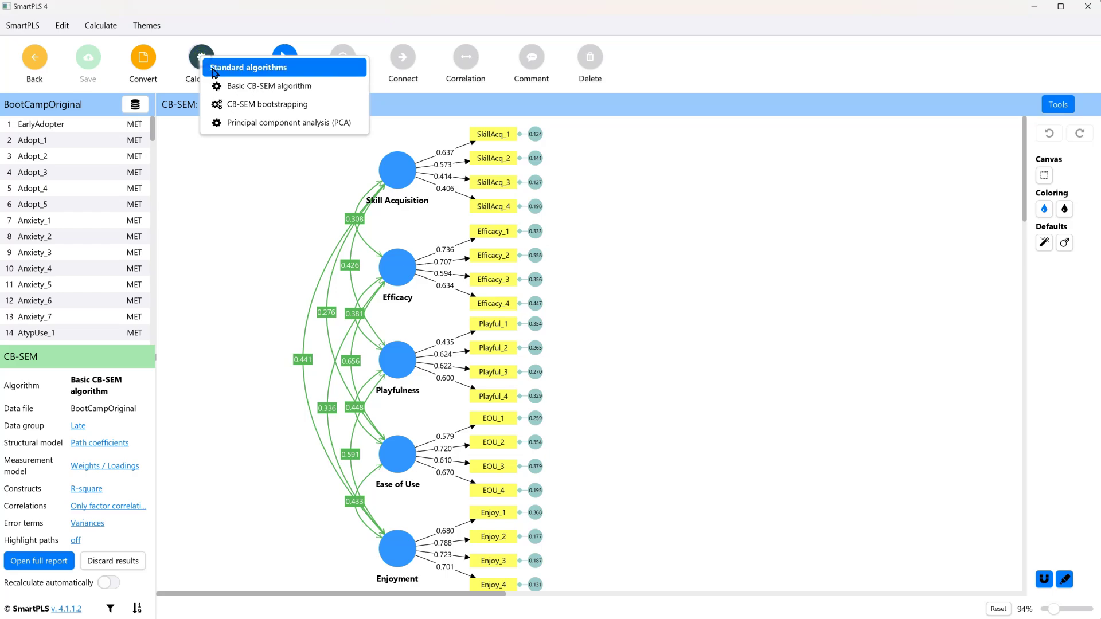
click(250, 86)
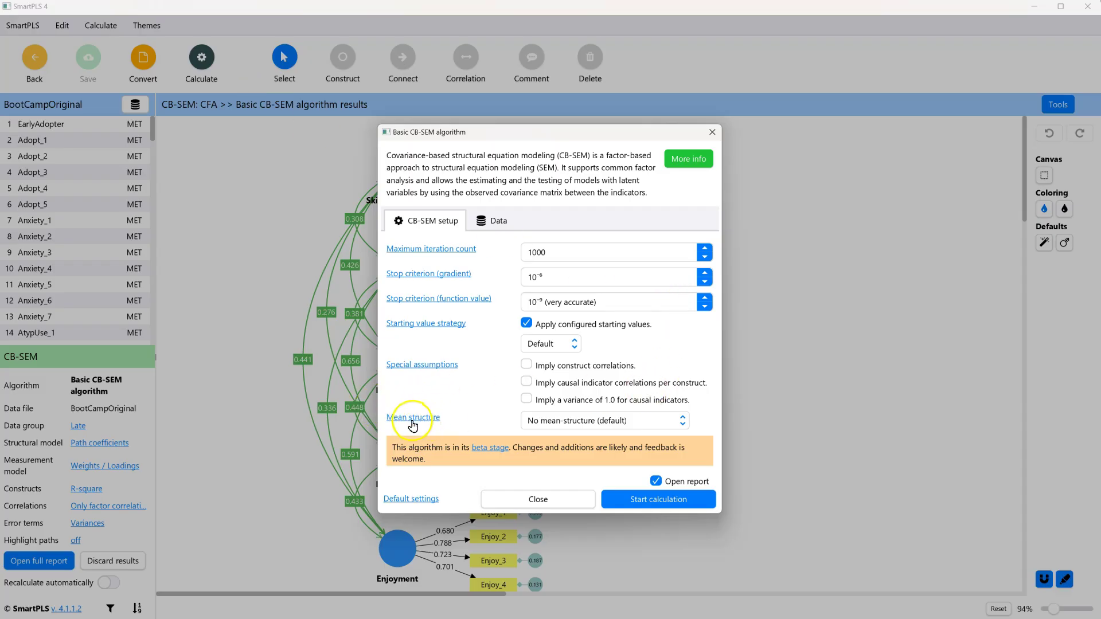
click(582, 422)
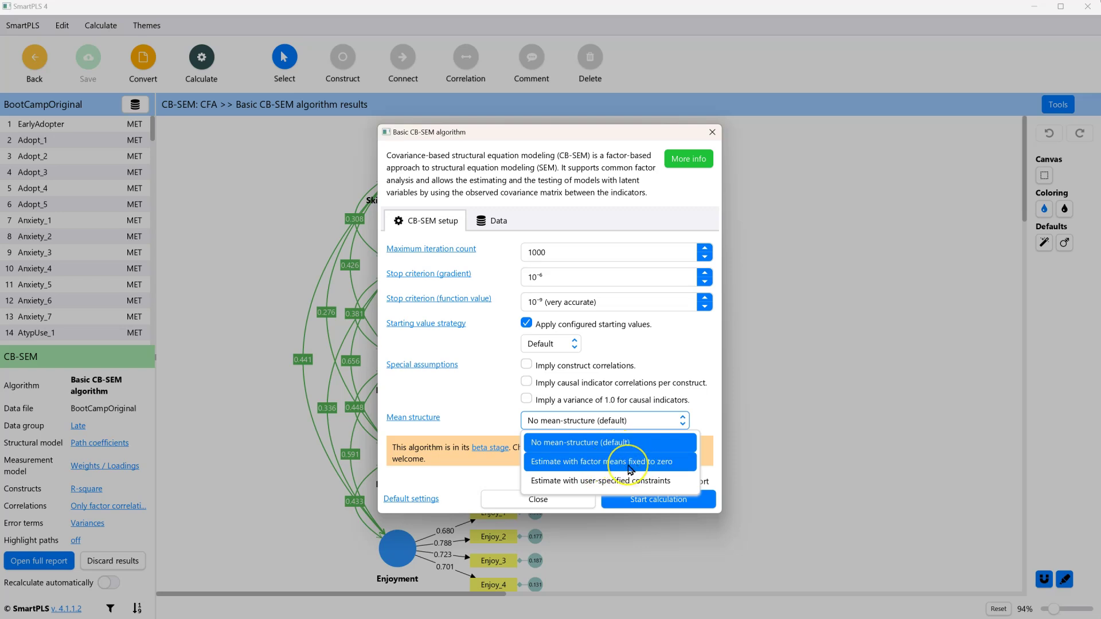
click(630, 467)
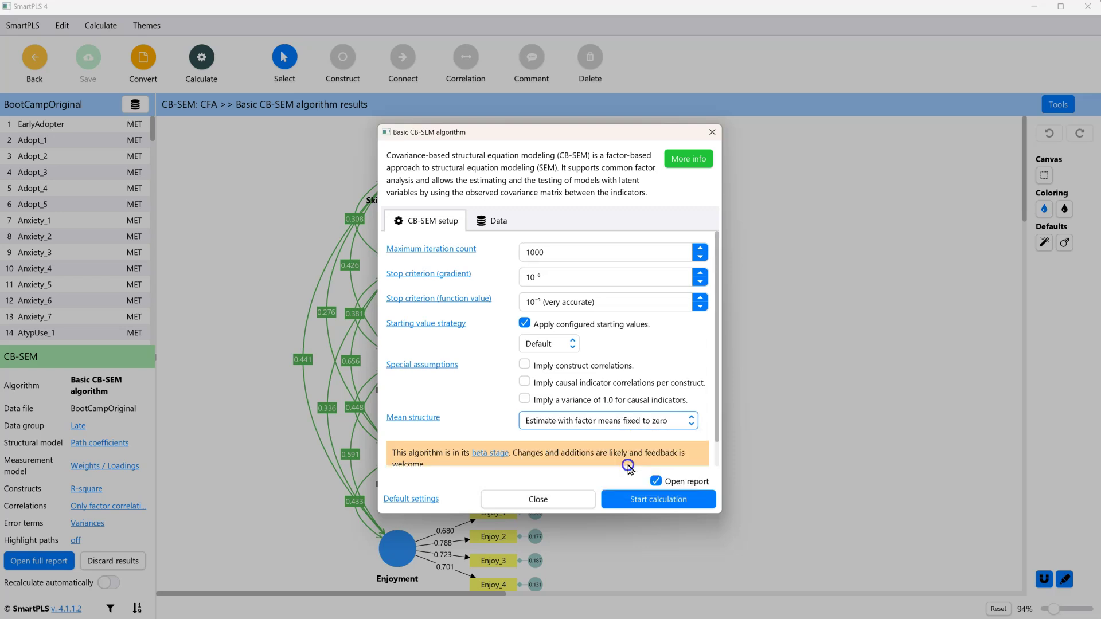
click(643, 501)
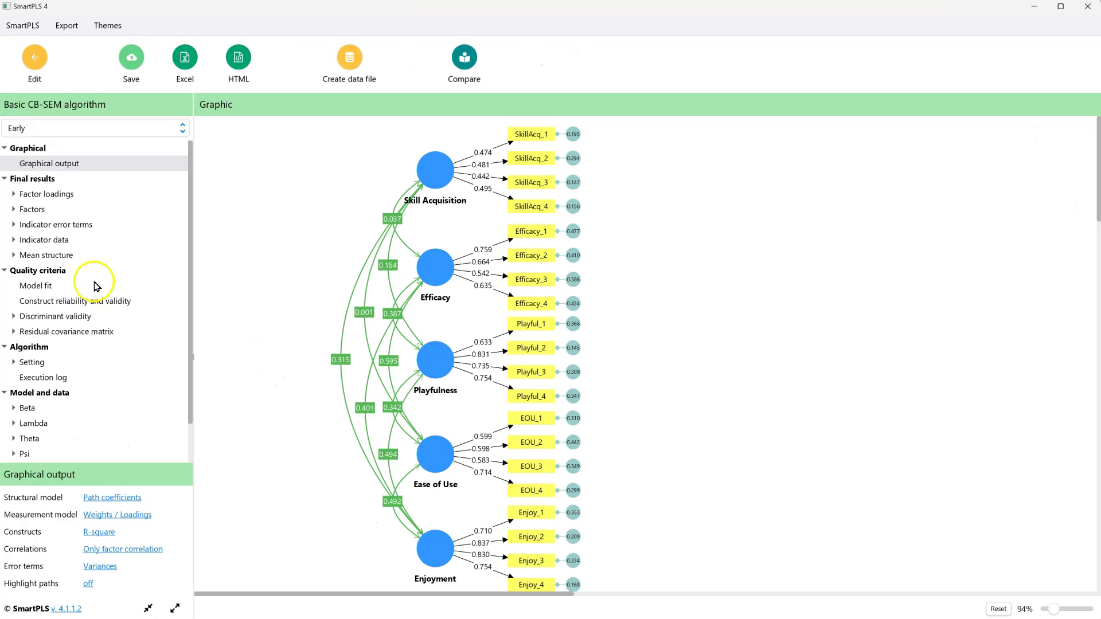
- Show the Early group's Measurement model means/intercepts table and copy it for Excel
click(13, 256)
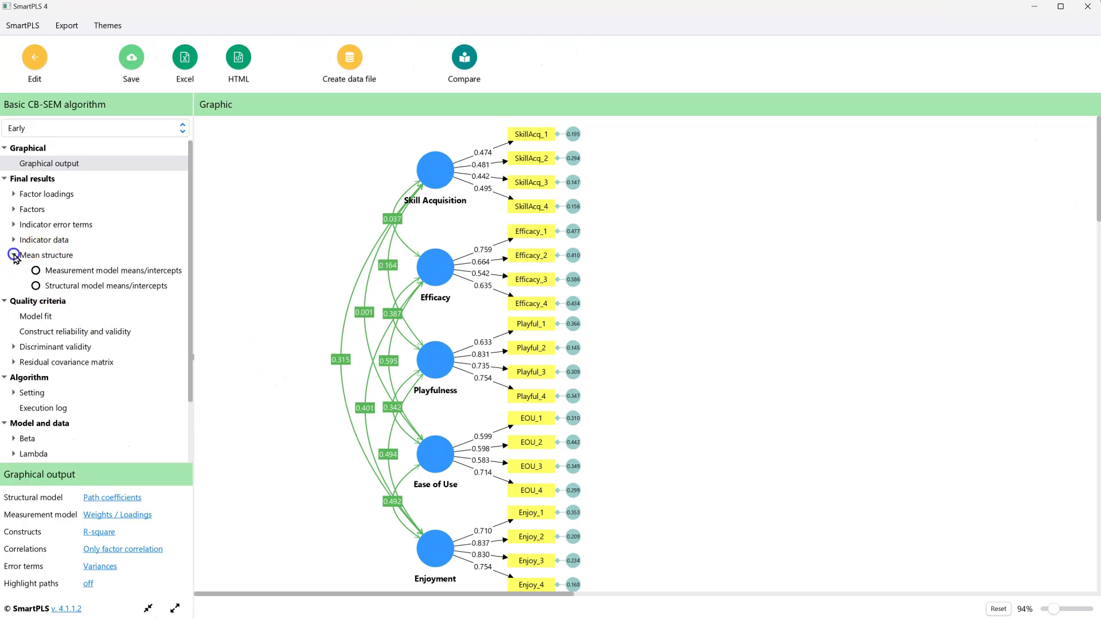
click(69, 277)
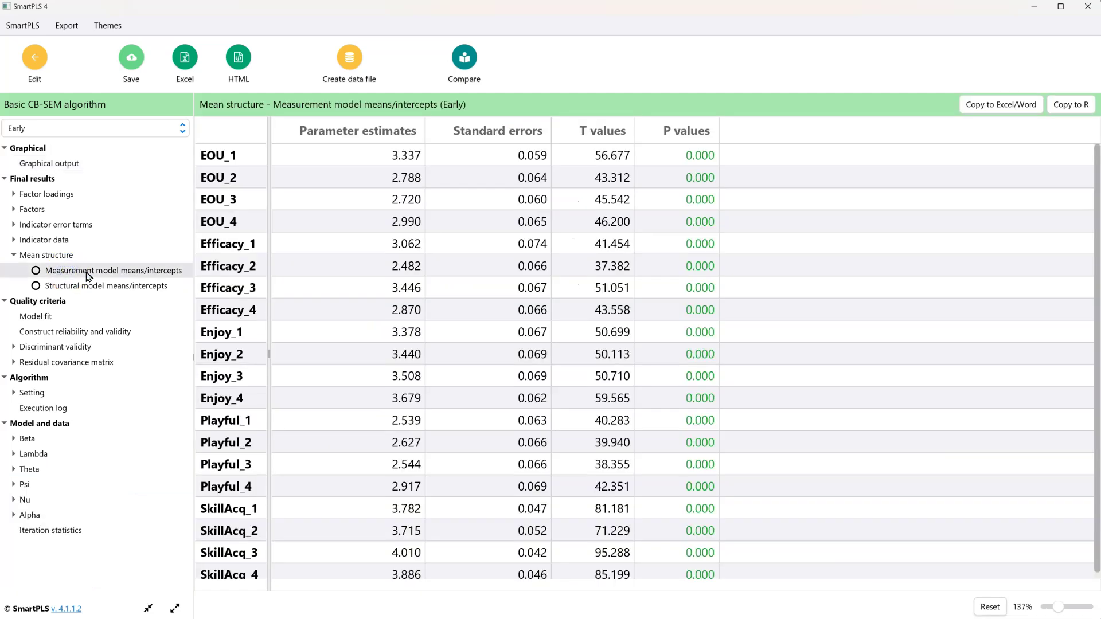
click(108, 273)
click(984, 107)
- Paste the Early intercepts table into Book1, then paste the Late group's table beside it
key(alt+Tab)
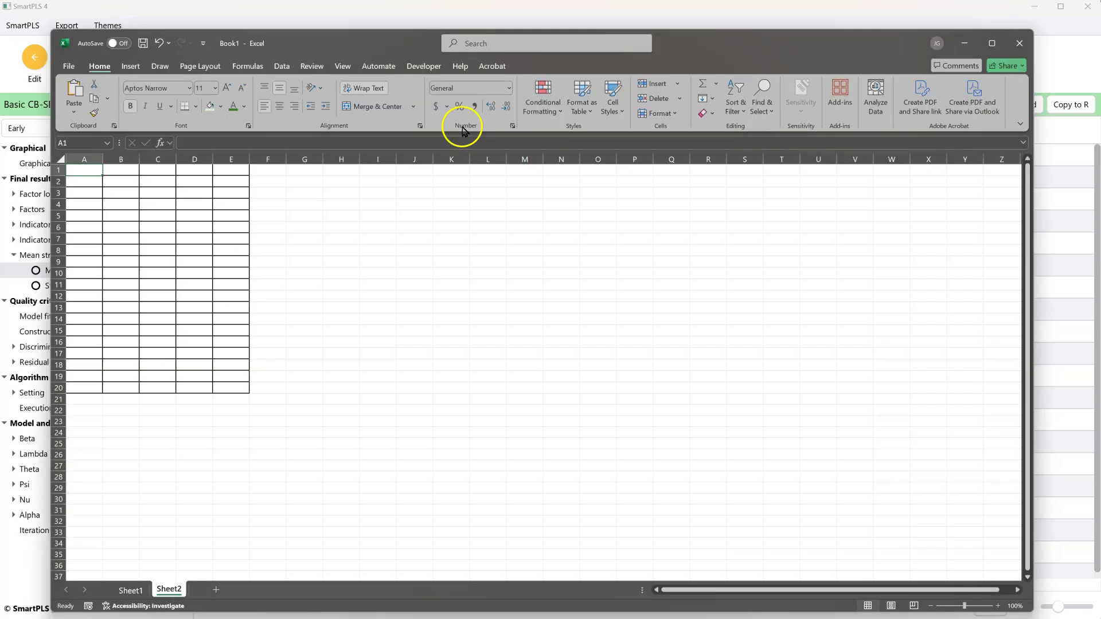
key(ctrl+v)
key(alt+Tab)
click(147, 127)
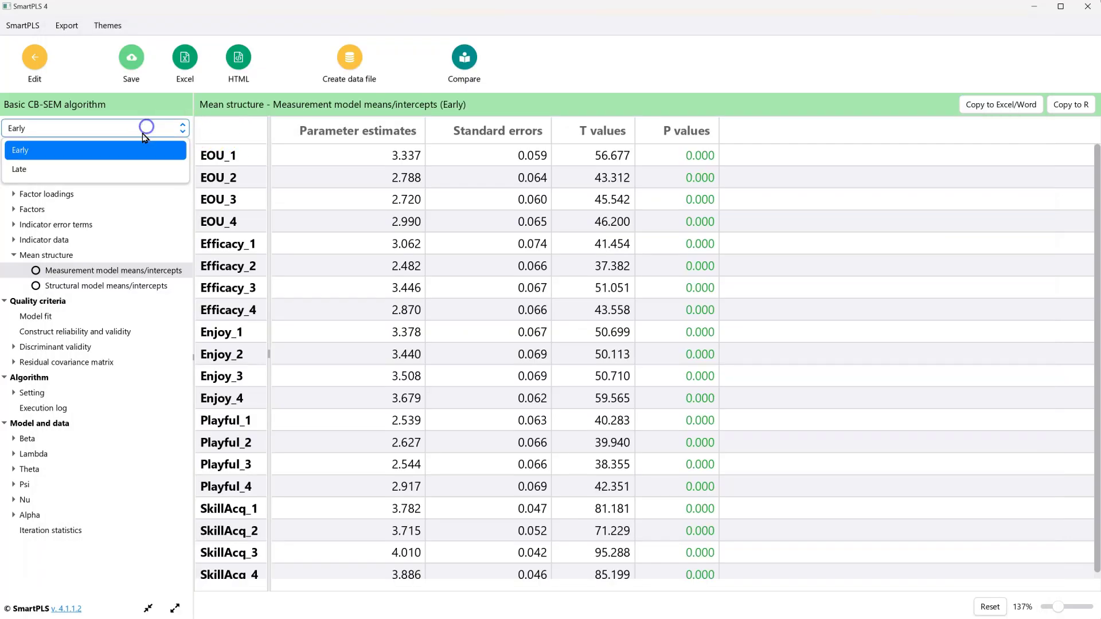
click(135, 167)
click(1000, 104)
key(alt+Tab)
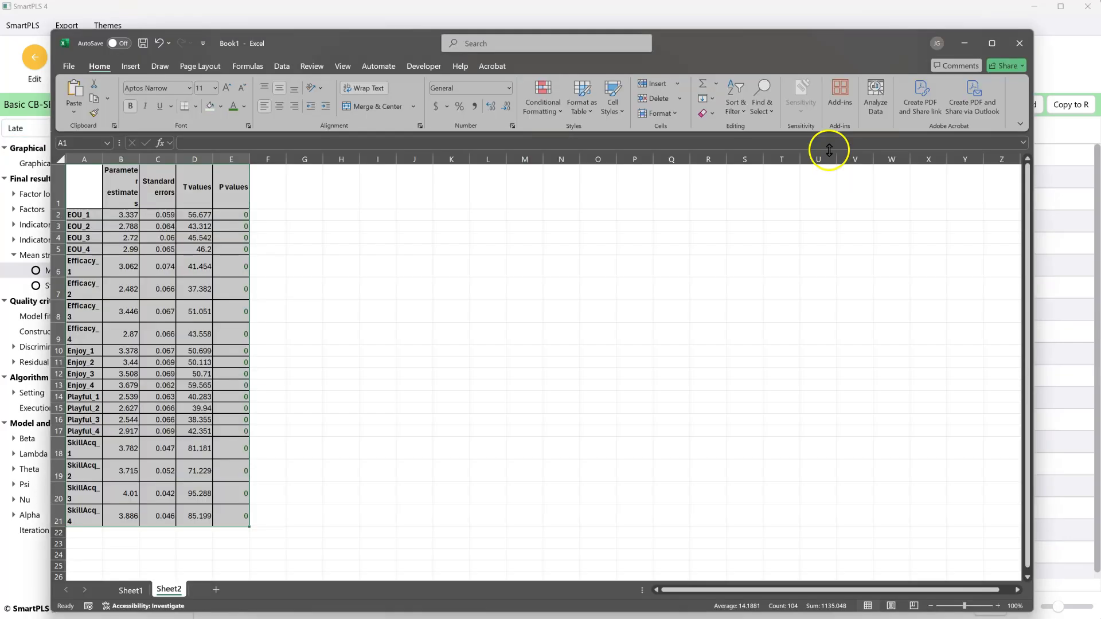
click(278, 184)
key(ctrl+v)
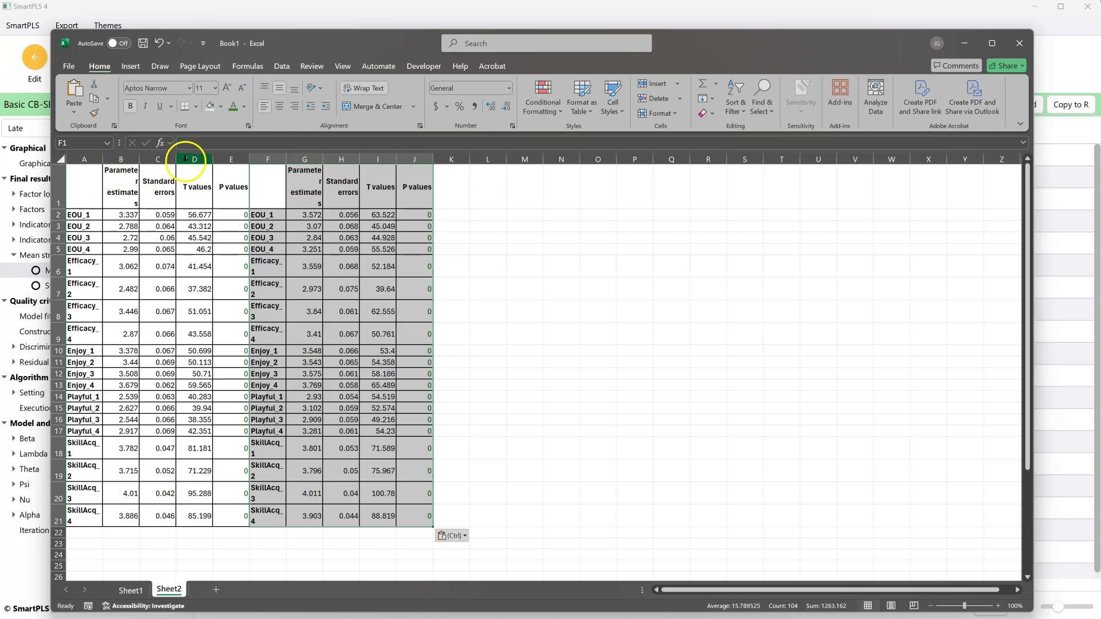
- Delete the extra columns and header row, then copy the combined intercept table
drag(195, 159, 304, 159)
key(ctrl+minus)
key(ctrl+minus)
click(62, 182)
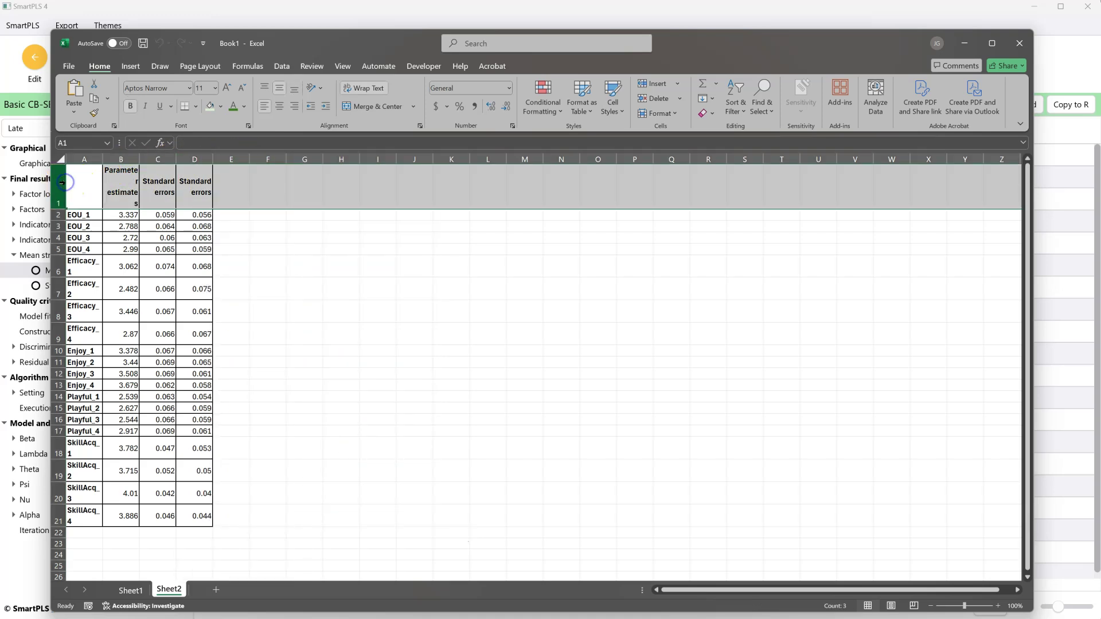
key(ctrl+minus)
click(128, 205)
key(ctrl+a)
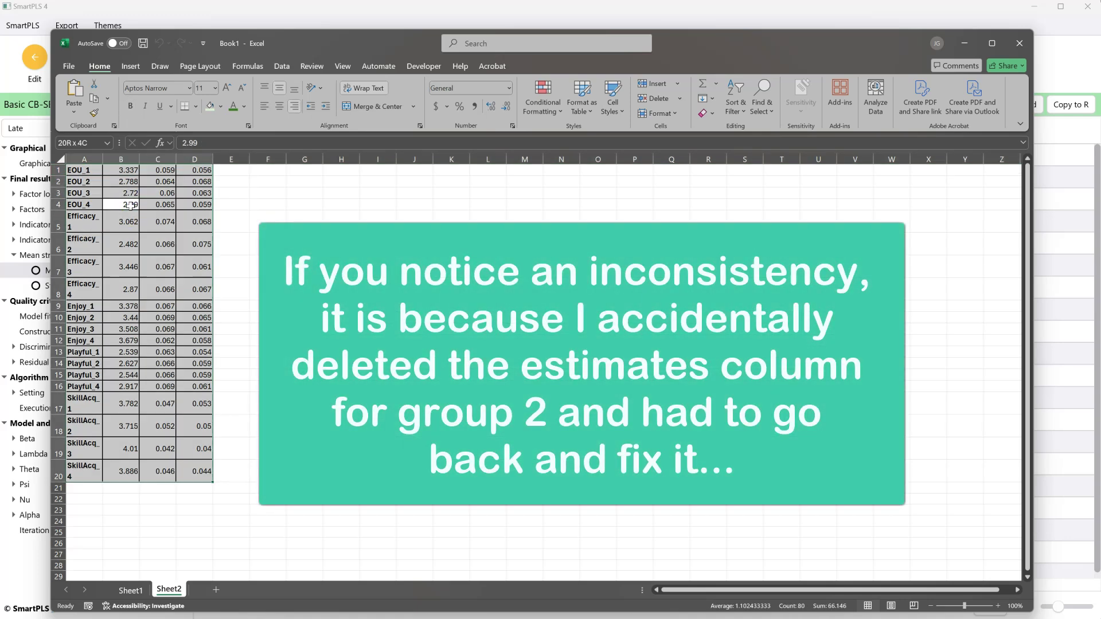
key(ctrl+c)
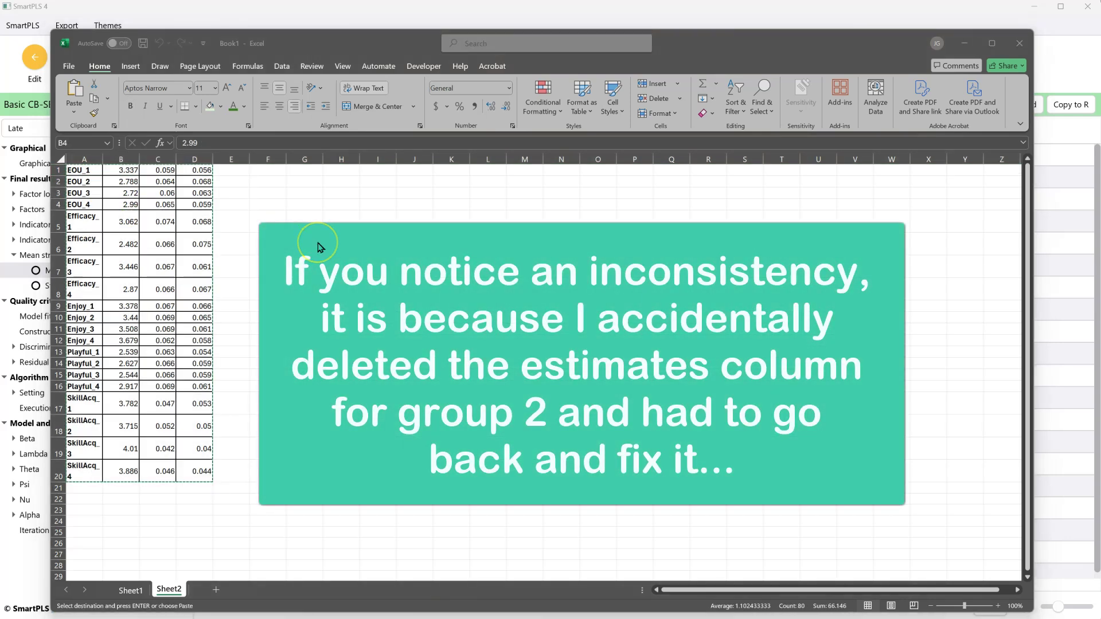
key(alt+Tab)
- Paste the intercepts at A2 and sort the table ascending by P_Value
click(128, 172)
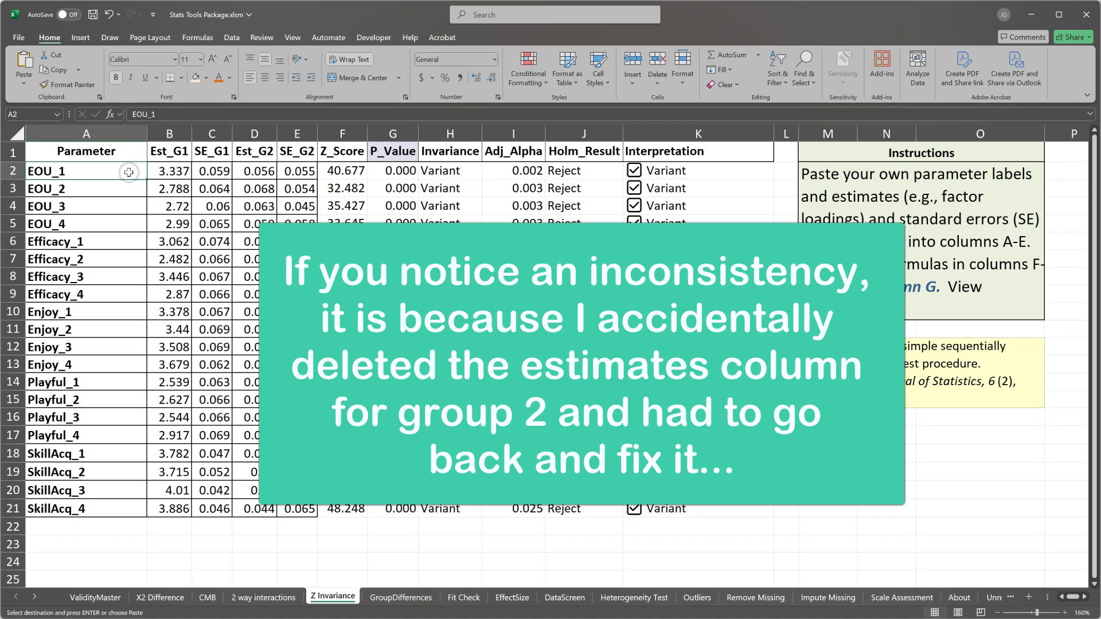
key(ctrl+v)
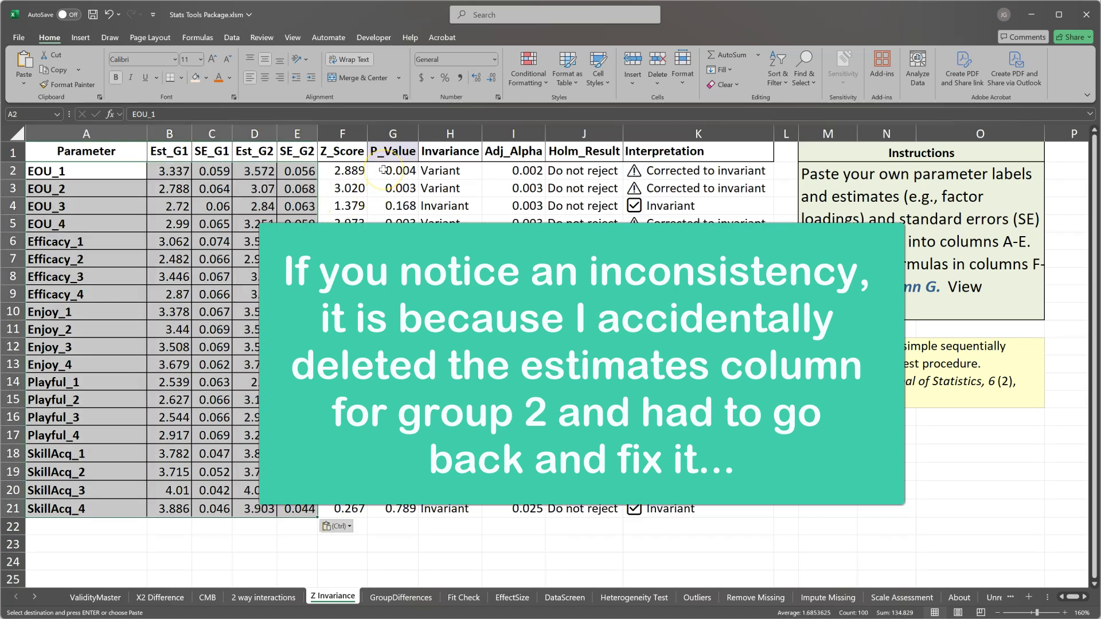
click(395, 151)
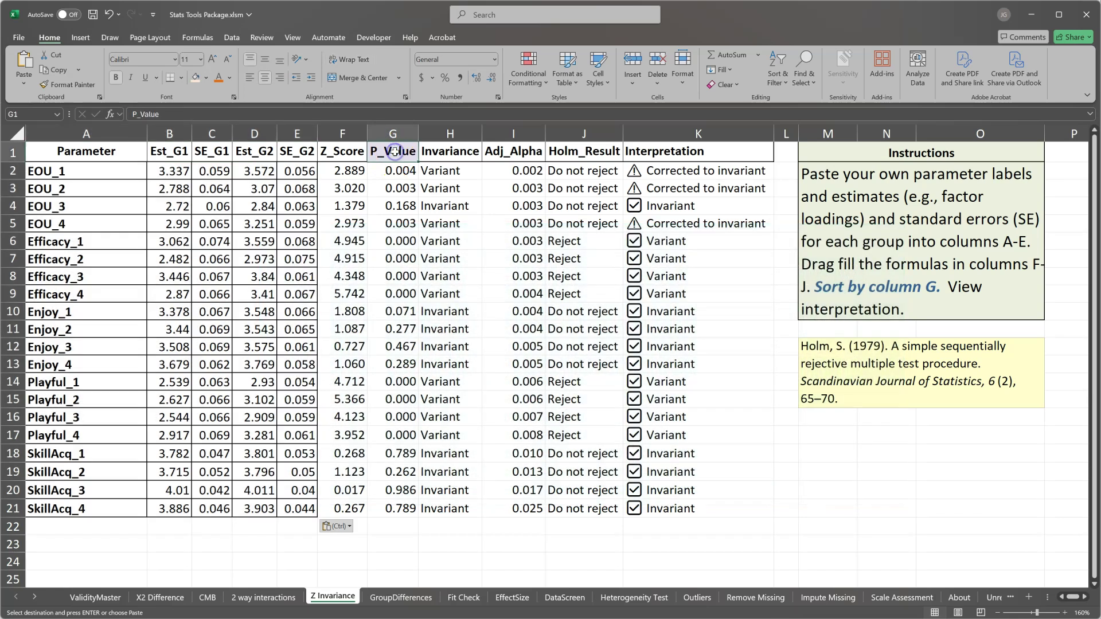
right_click(394, 151)
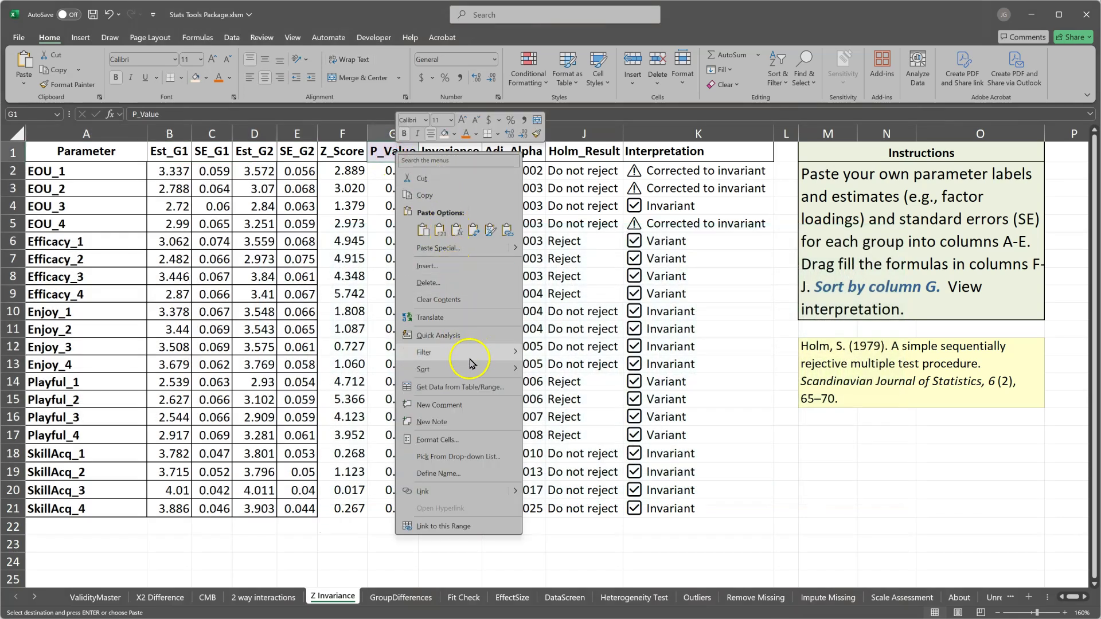
mouse_move(471, 370)
click(567, 370)
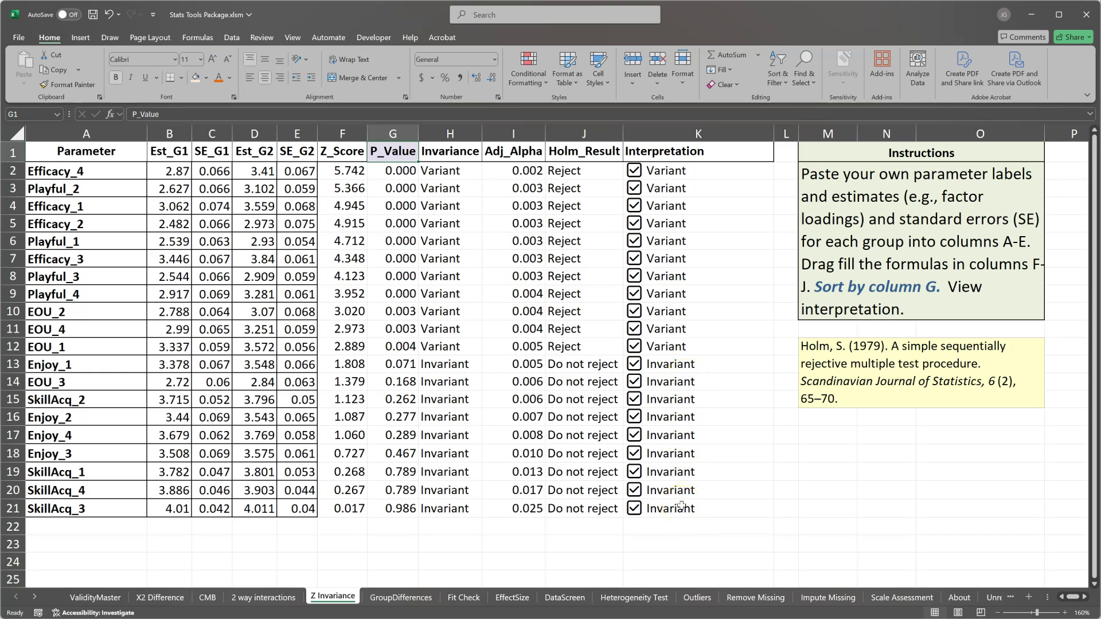
drag(112, 171, 637, 343)
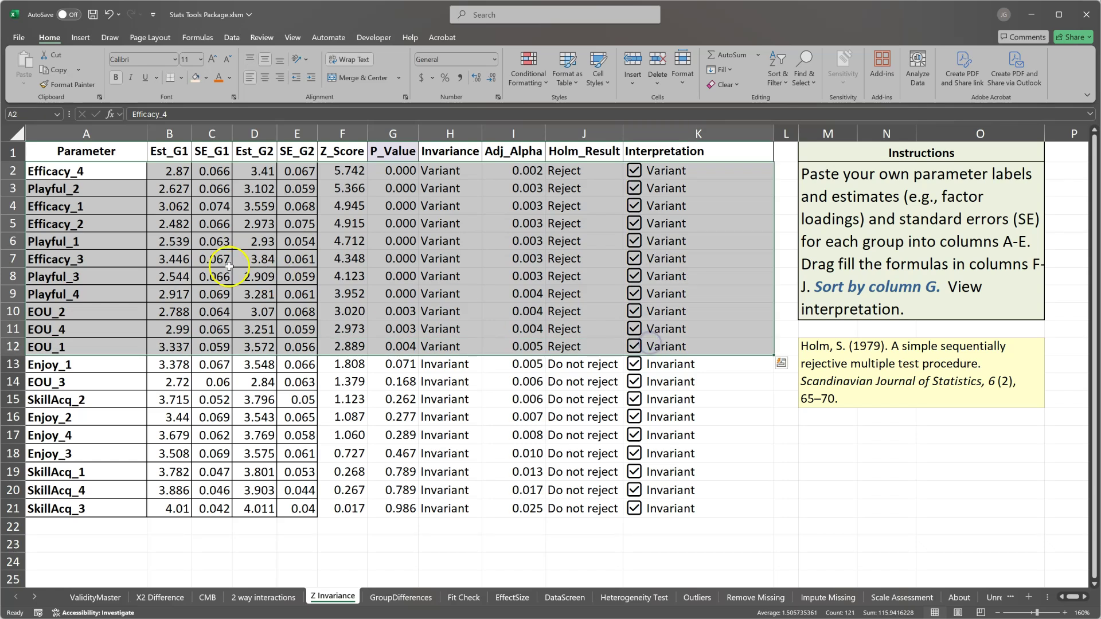